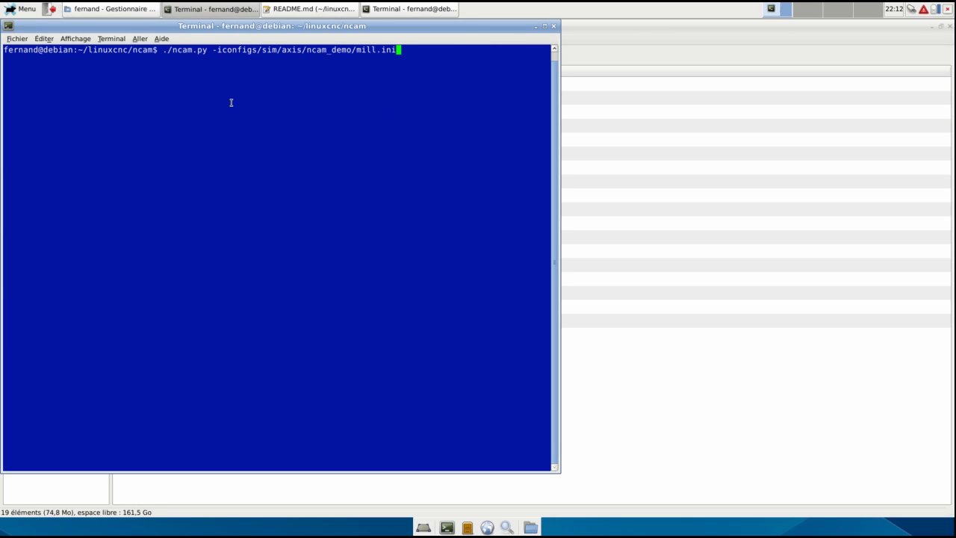
# Step: Run ./ncam.py -iconfigs/sim/axis/ncam_demo/mill.ini to launch NativeCAM with the demo mill project
pyautogui.press('Return')
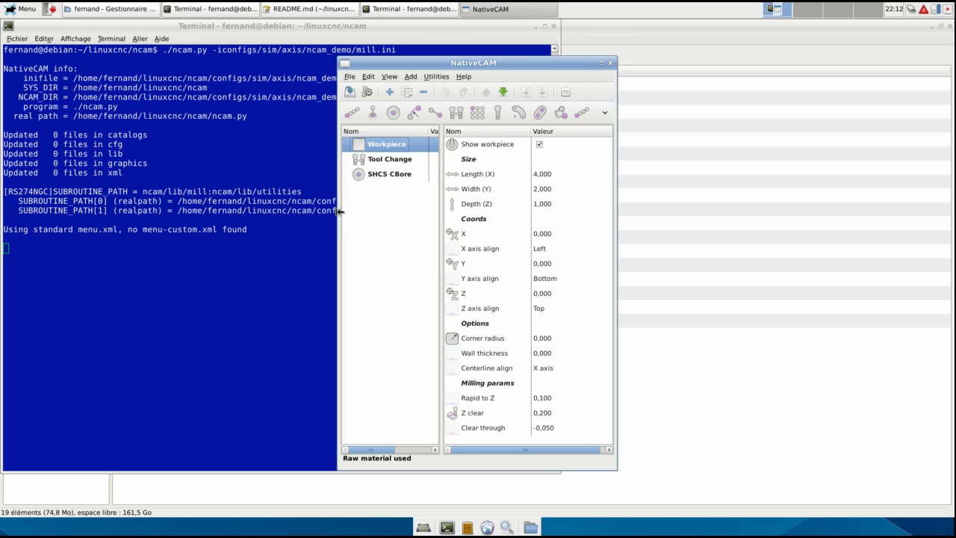
# Step: Widen the NativeCAM window to the left and enlarge the project tree pane
pyautogui.moveTo(339, 211); pyautogui.dragTo(130, 206)
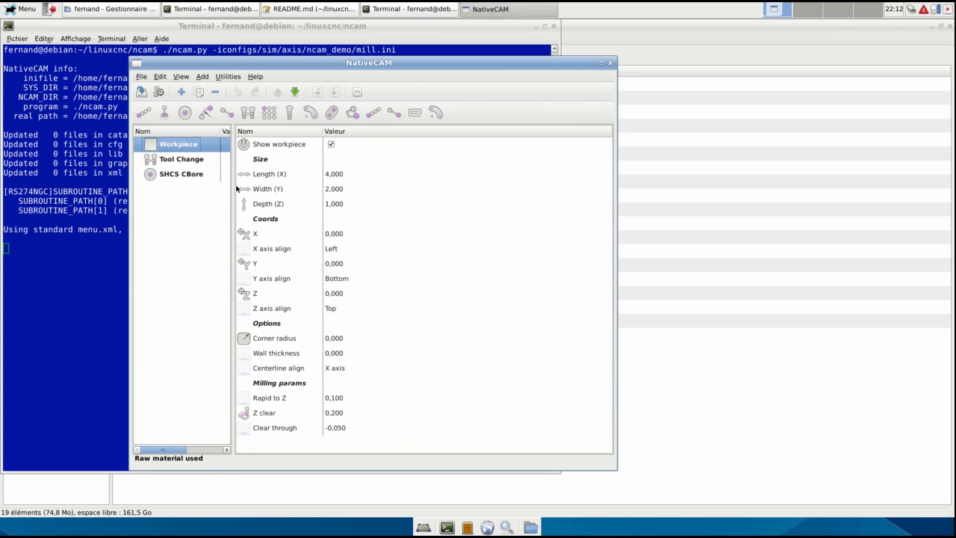
pyautogui.moveTo(236, 188); pyautogui.dragTo(340, 182)
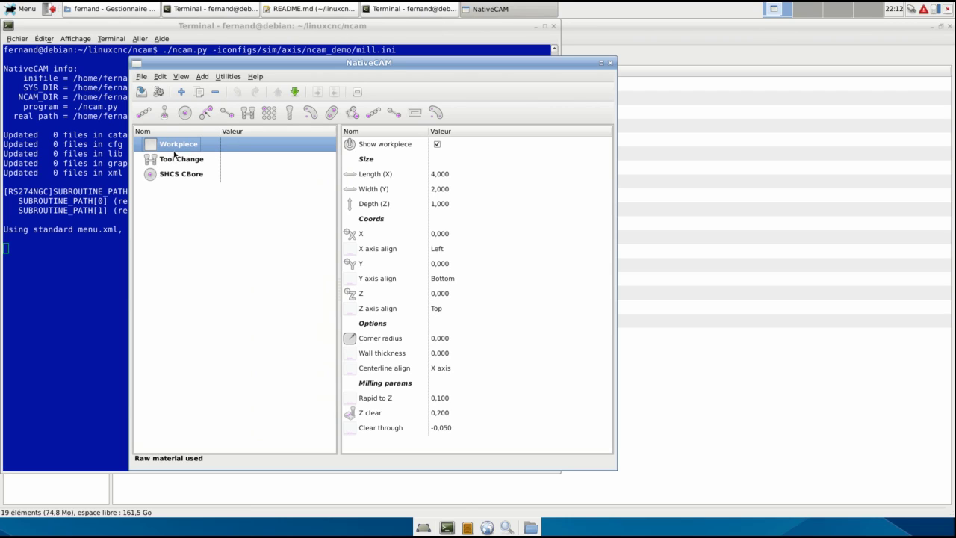
# Step: Browse the menus, then inspect the Tool Change and SHCS CBore Washer settings
pyautogui.click(141, 76)
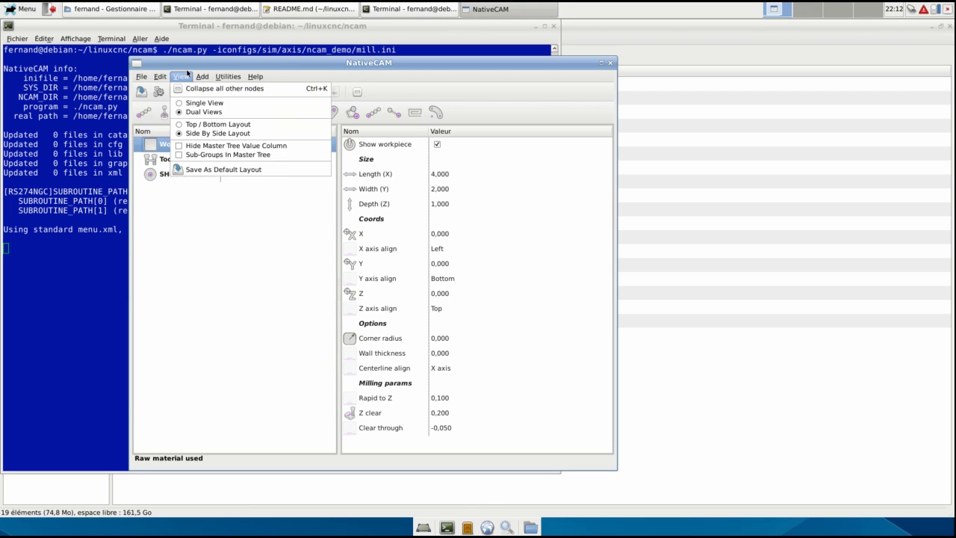
pyautogui.click(192, 284)
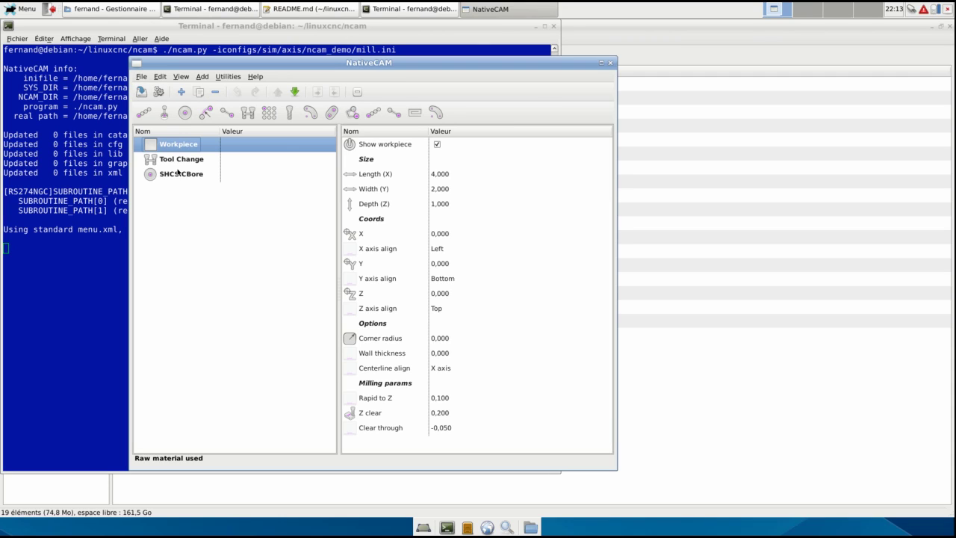
pyautogui.click(191, 165)
pyautogui.click(192, 173)
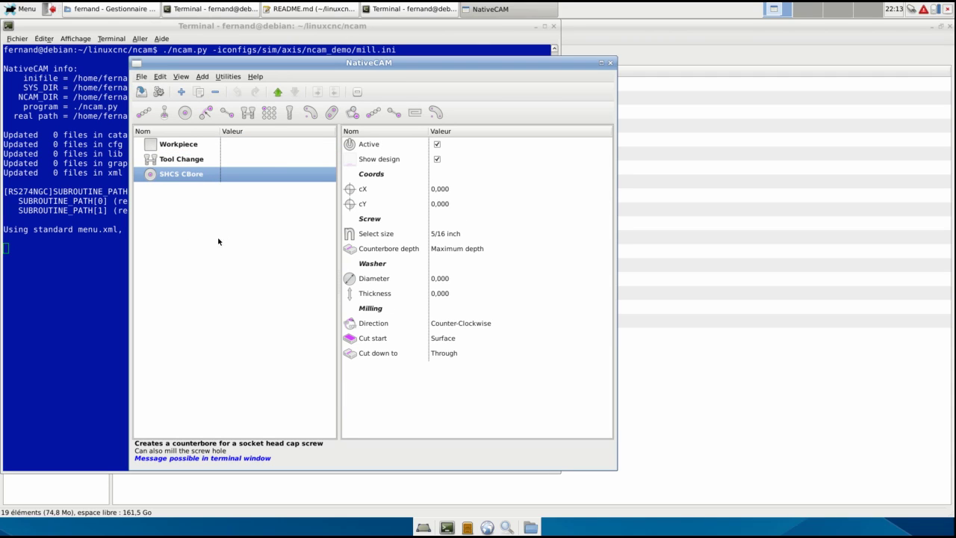
pyautogui.click(572, 262)
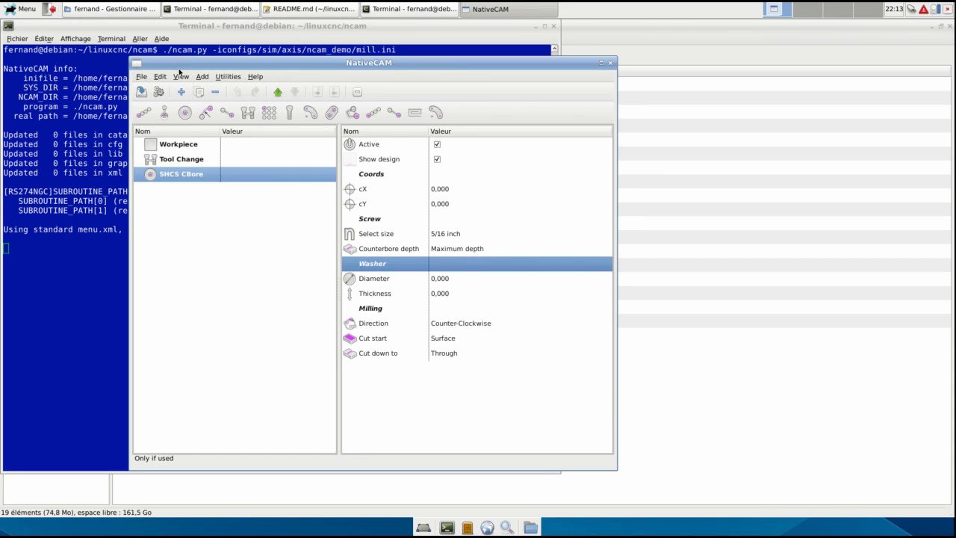
# Step: Switch to Single View and expand the counterbore's Coords, Screw, Washer and Milling groups
pyautogui.click(180, 77)
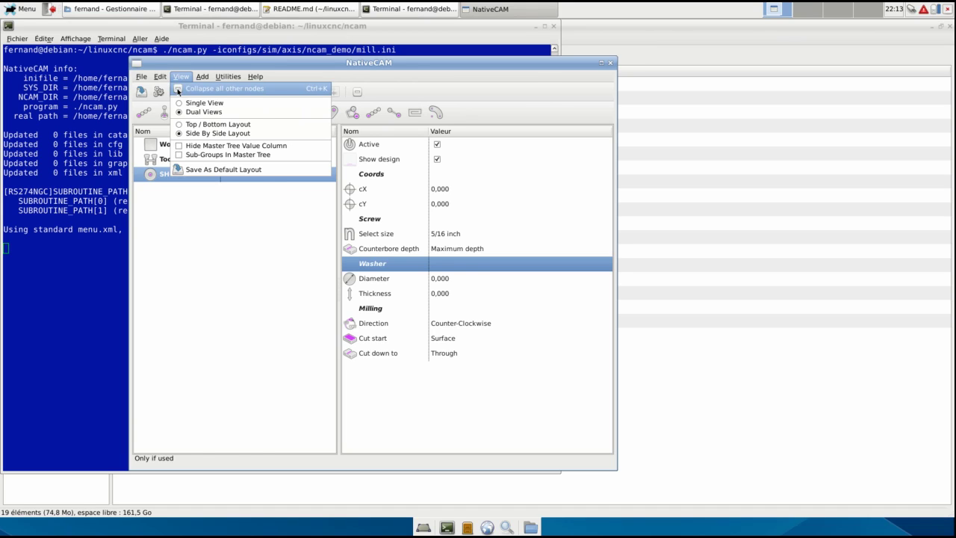
pyautogui.click(191, 107)
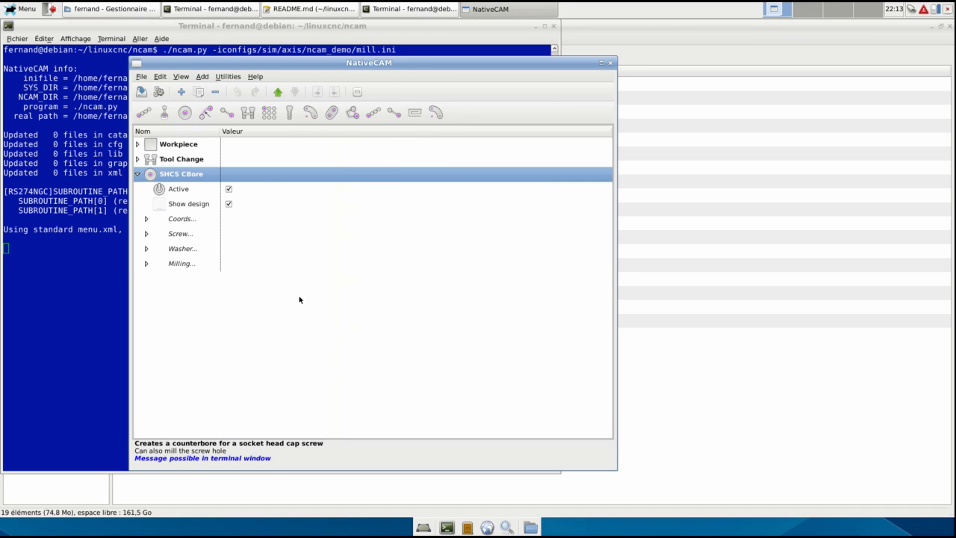
pyautogui.click(172, 220)
pyautogui.click(177, 264)
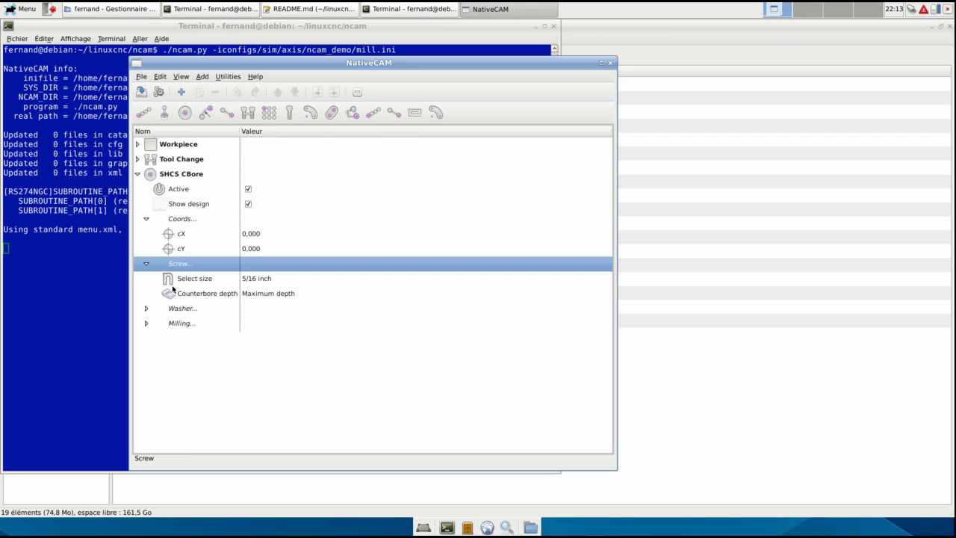
pyautogui.click(177, 312)
pyautogui.click(174, 356)
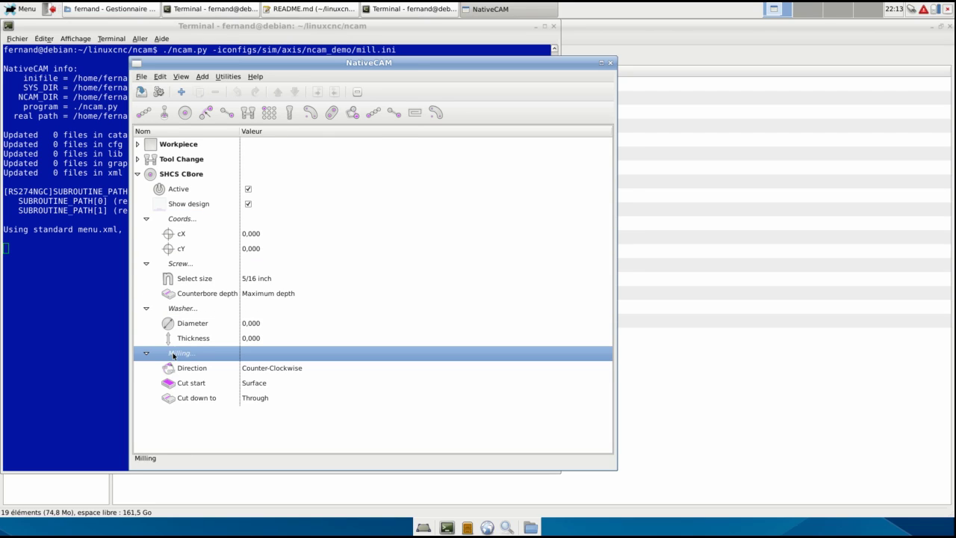
# Step: Return to Dual Views with Top / Bottom Layout and show the Tool Change parameters
pyautogui.click(180, 76)
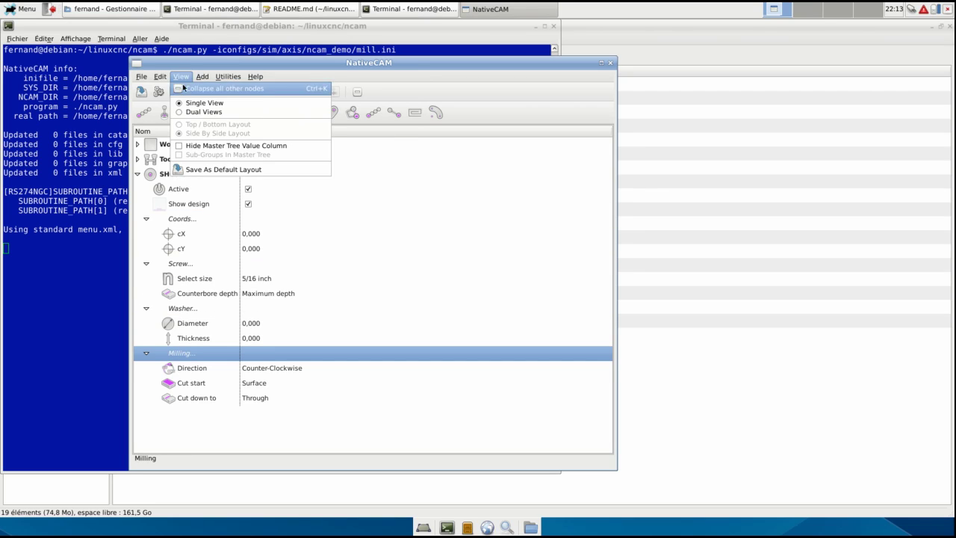
pyautogui.click(184, 113)
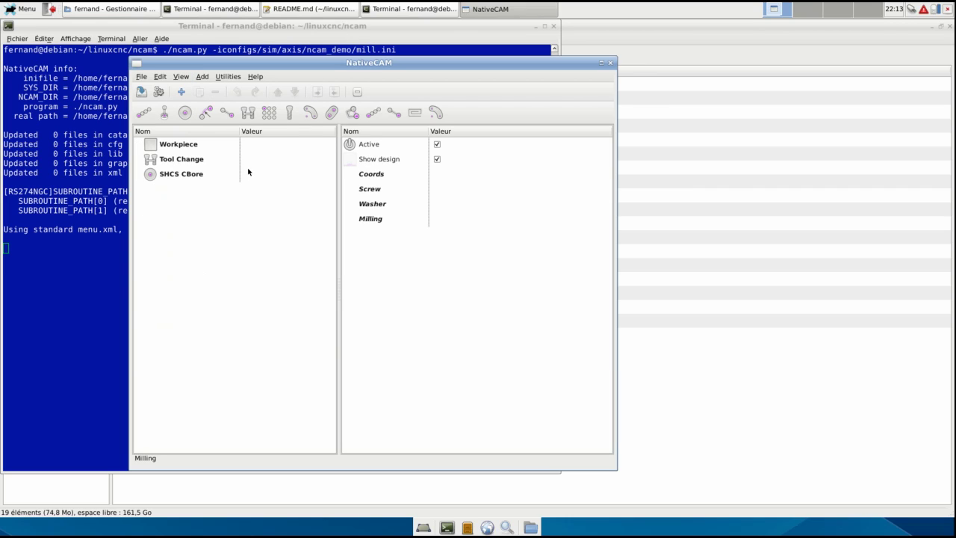
pyautogui.click(183, 76)
pyautogui.click(218, 125)
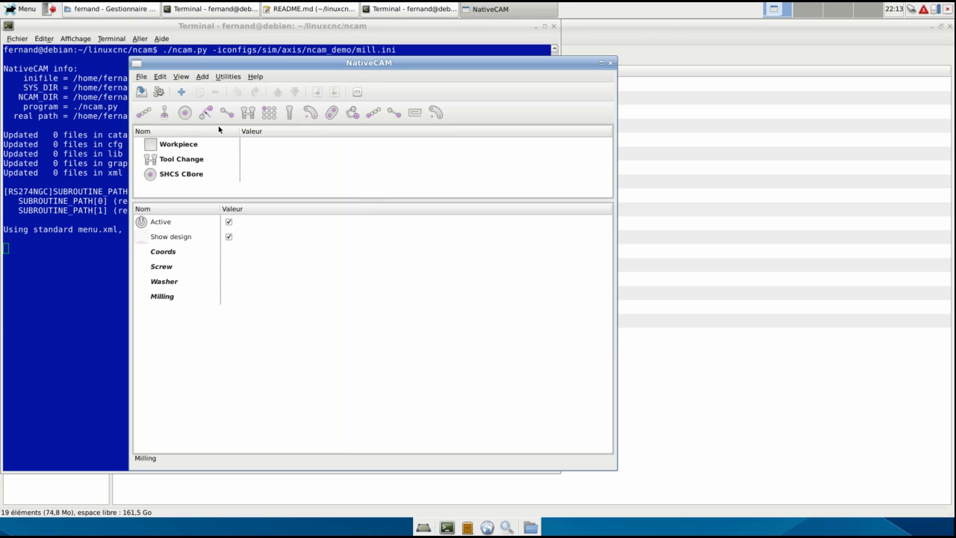
pyautogui.click(185, 162)
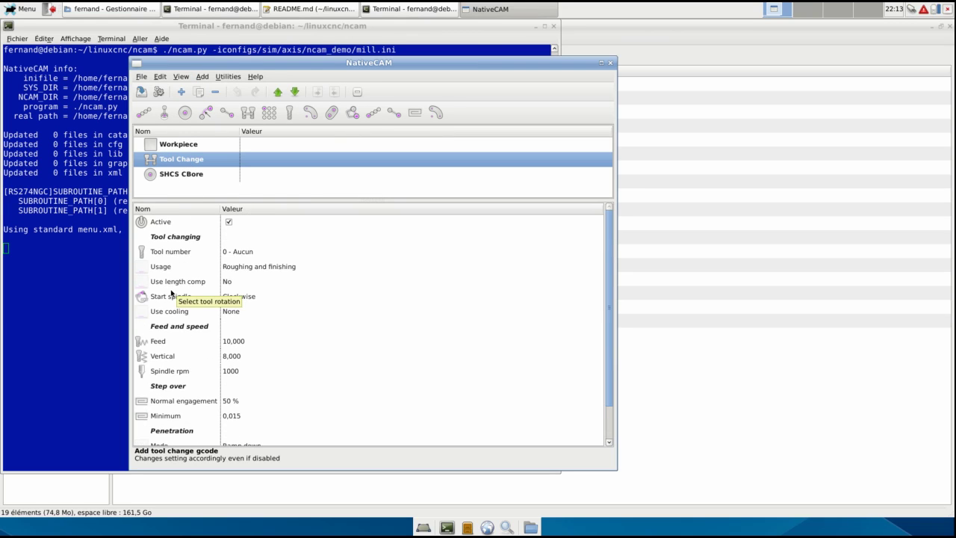
# Step: Switch to Side By Side Layout, then reopen the View menu and leave it unchanged
pyautogui.click(181, 76)
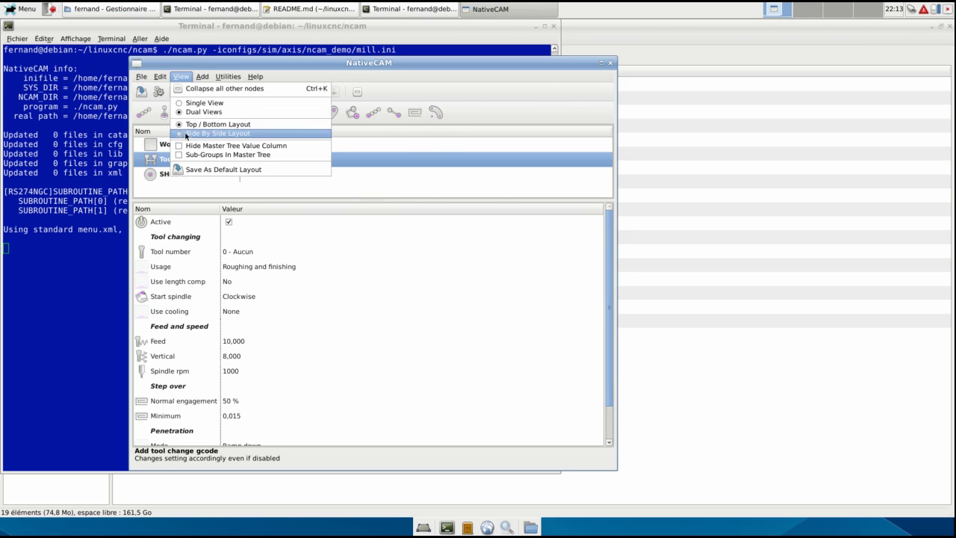
pyautogui.click(188, 133)
pyautogui.click(182, 77)
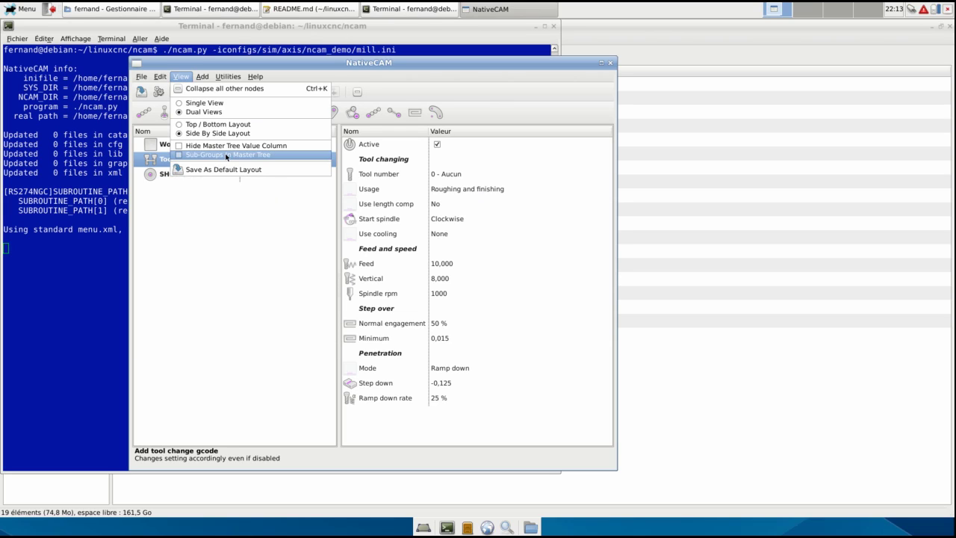
pyautogui.click(226, 155)
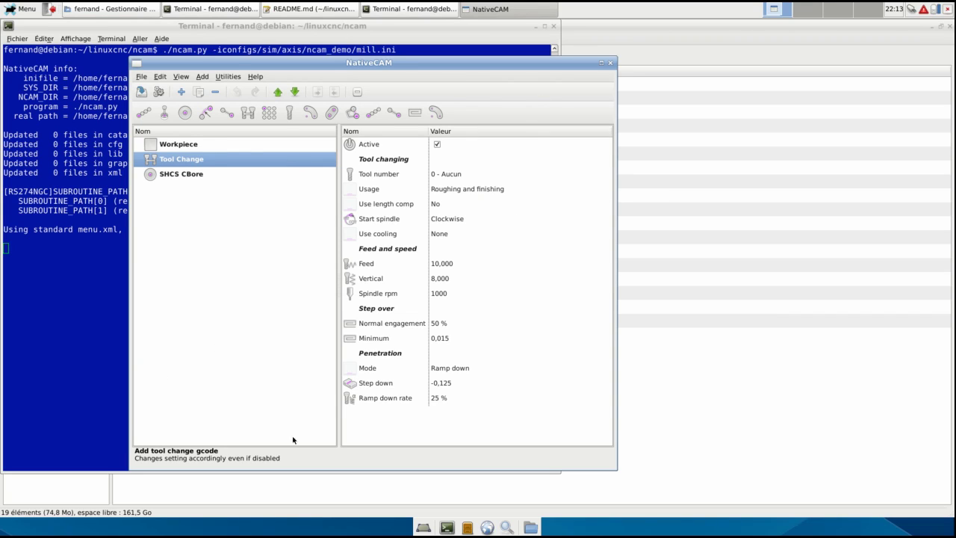
# Step: Enable Sub-Groups In Master Tree and browse Tool Change and counterbore sub-groups like Feed and speed, Coords and Screw
pyautogui.click(183, 79)
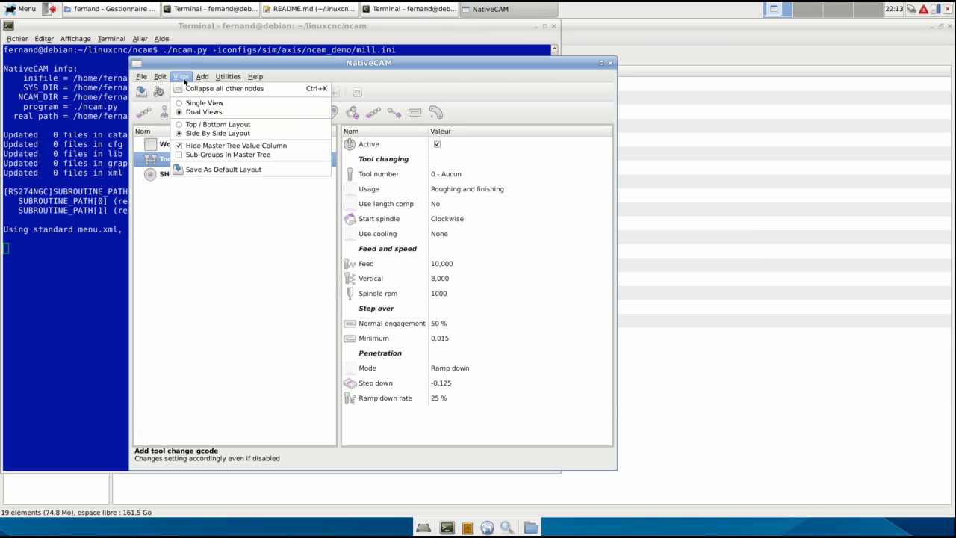
pyautogui.click(194, 155)
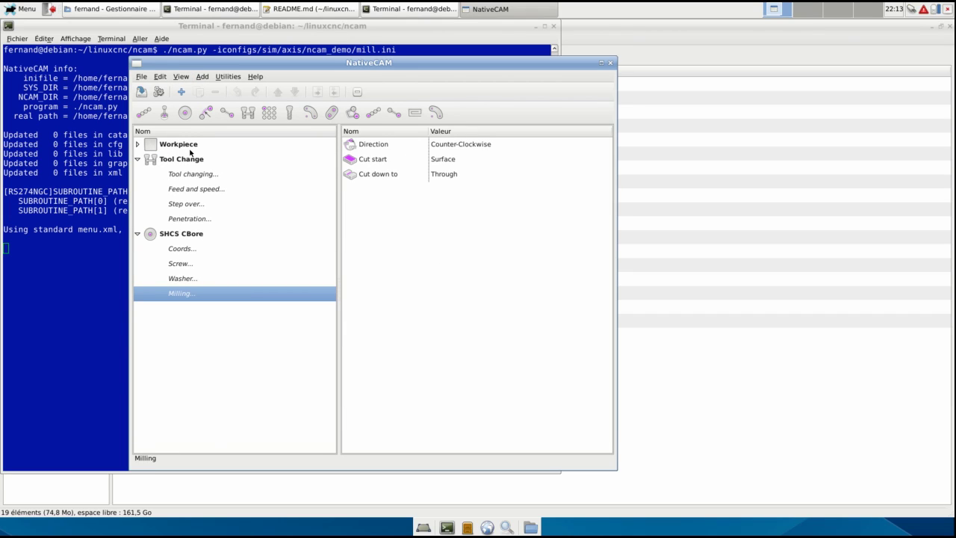
pyautogui.click(189, 157)
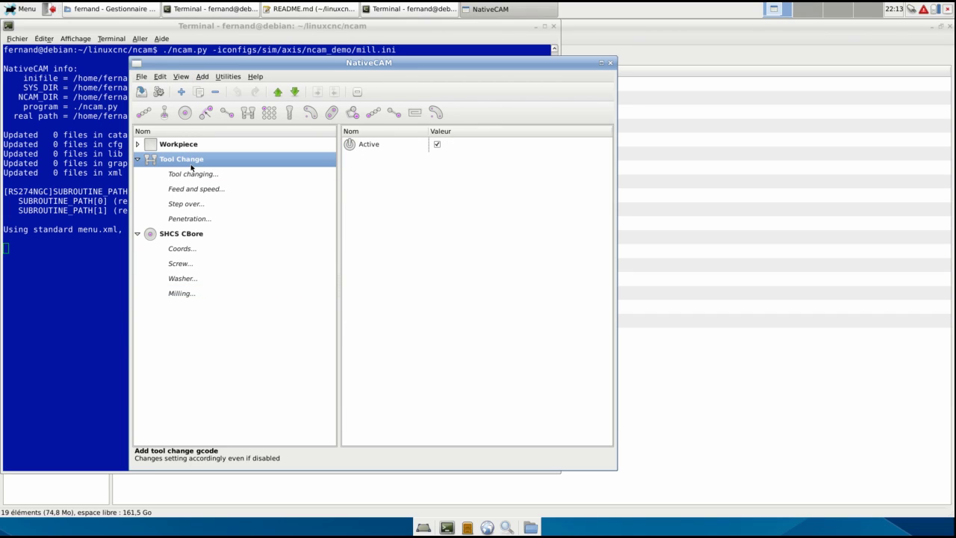
pyautogui.click(185, 178)
pyautogui.click(183, 193)
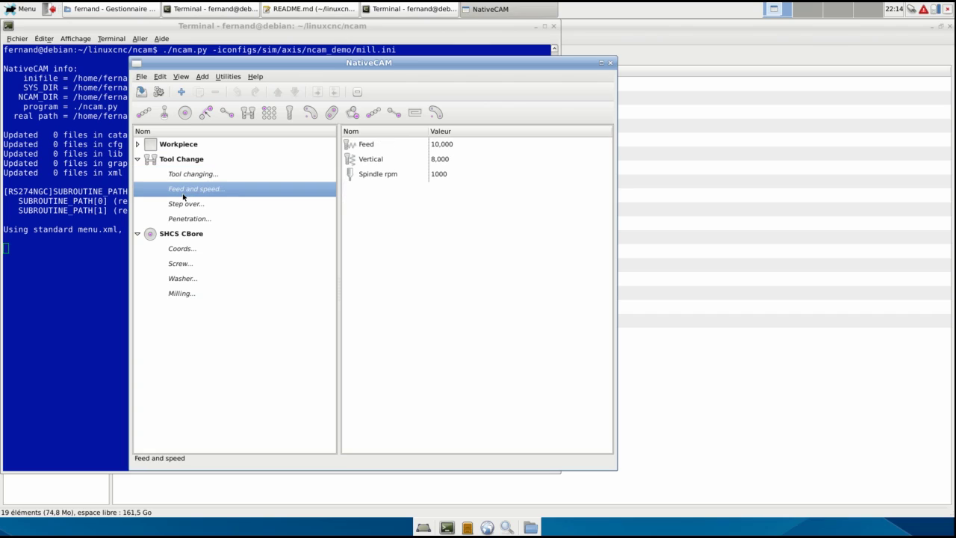
pyautogui.click(203, 179)
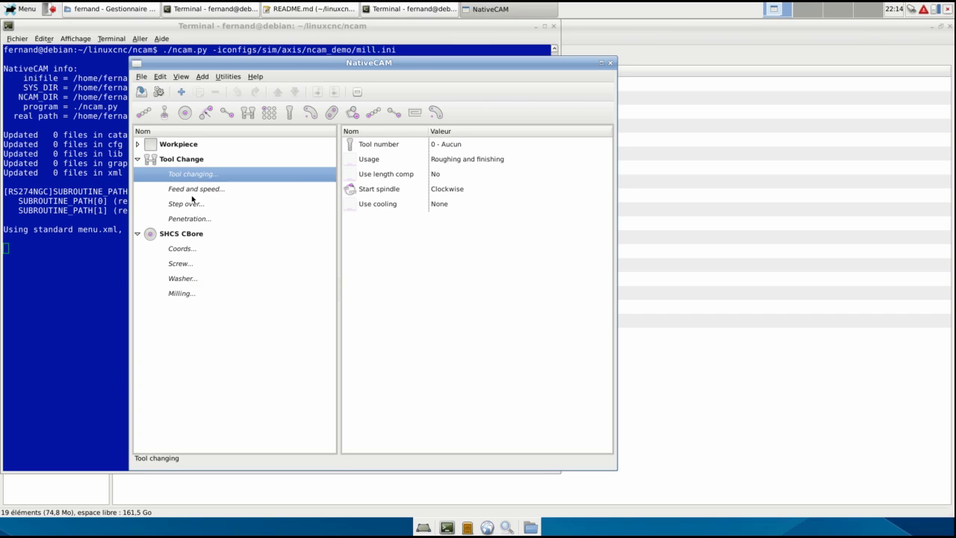
pyautogui.click(191, 204)
pyautogui.click(191, 251)
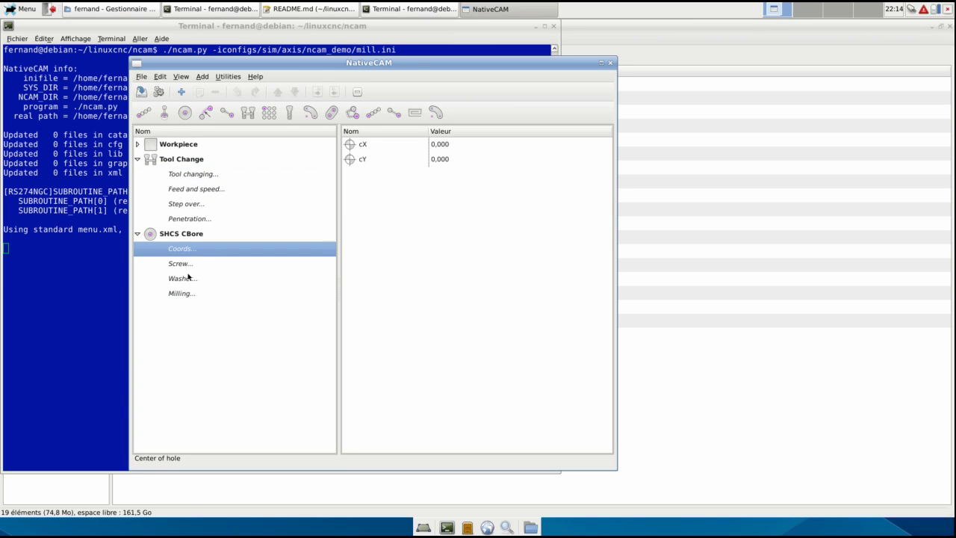
pyautogui.click(189, 268)
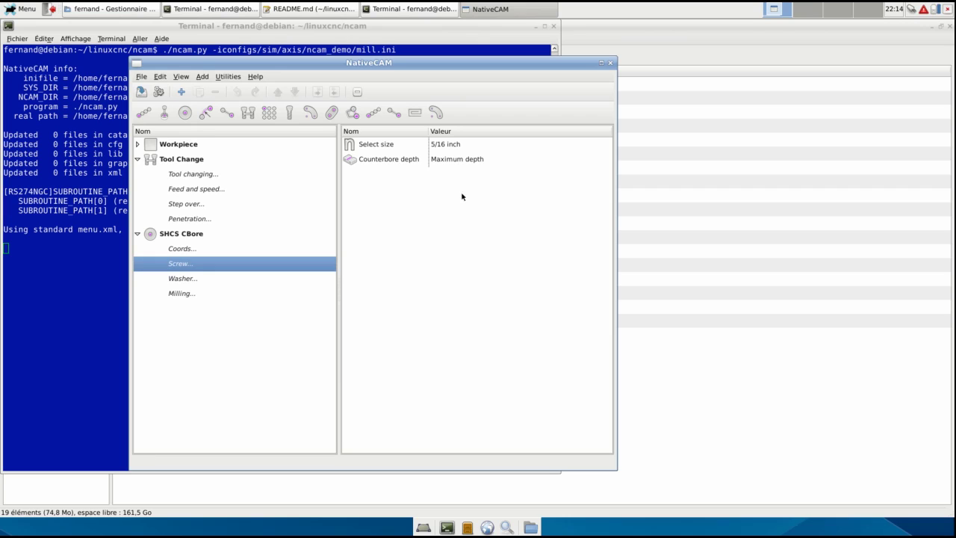
# Step: Turn off Sub-Groups In Master Tree and uncheck Hide Master Tree Value Column
pyautogui.click(181, 77)
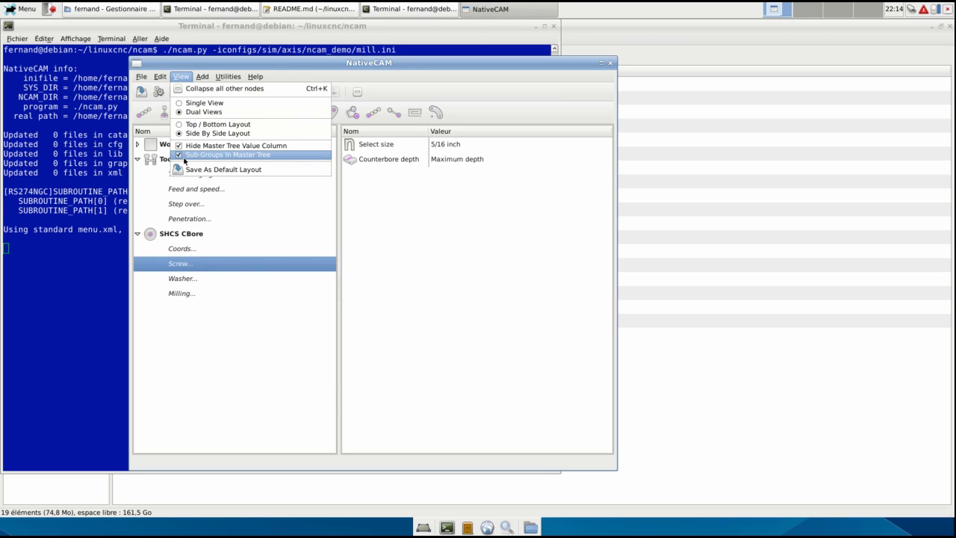
pyautogui.click(185, 155)
pyautogui.click(181, 77)
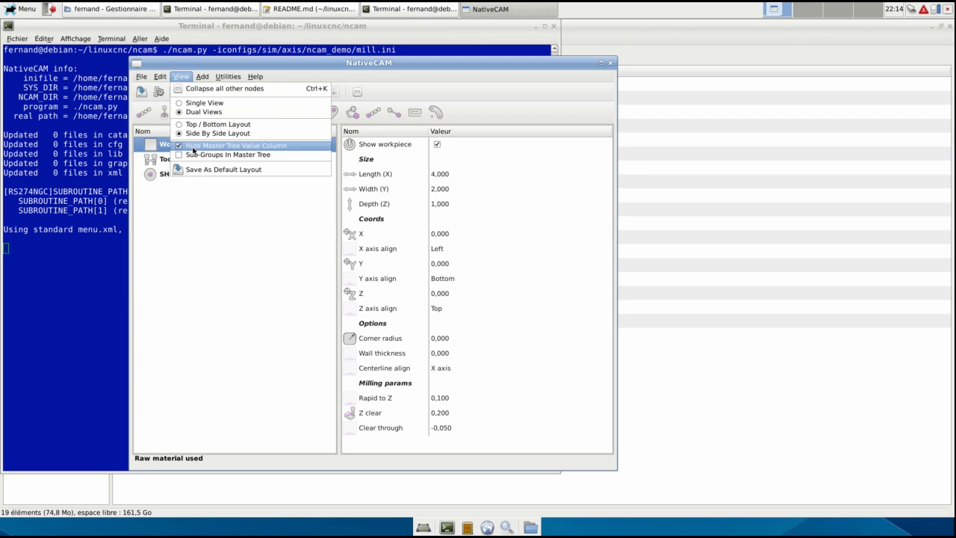
pyautogui.click(194, 147)
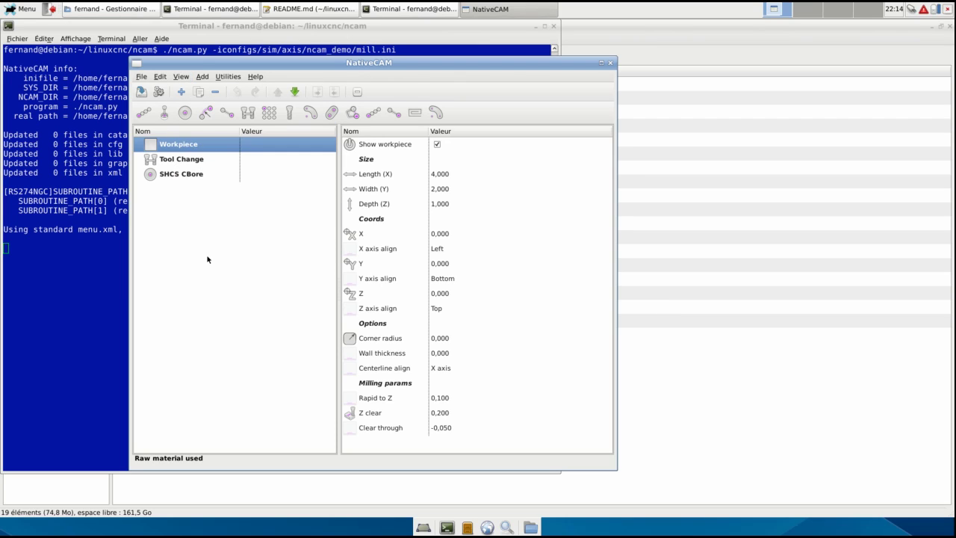
# Step: Start a new project, then open current_work.xml from catalogs/mill
pyautogui.click(141, 78)
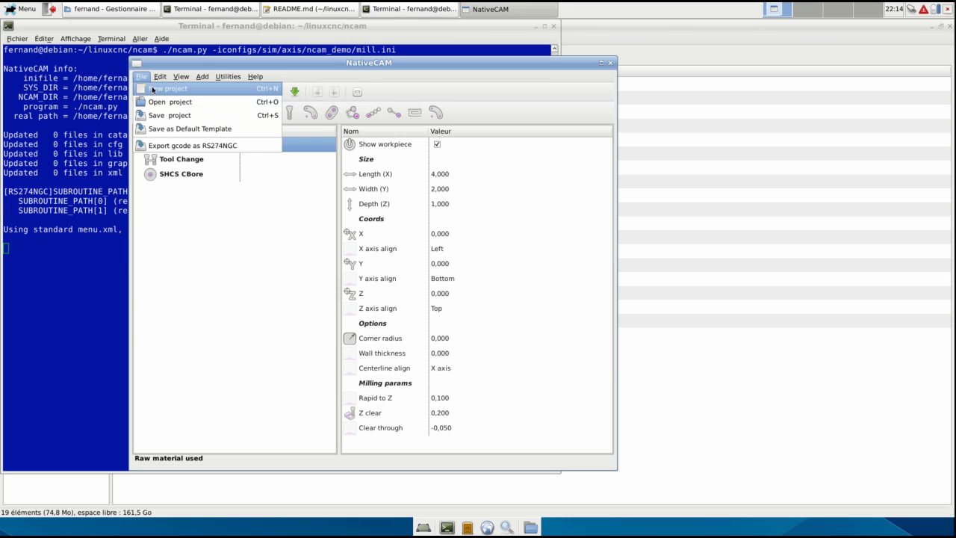
pyautogui.click(148, 89)
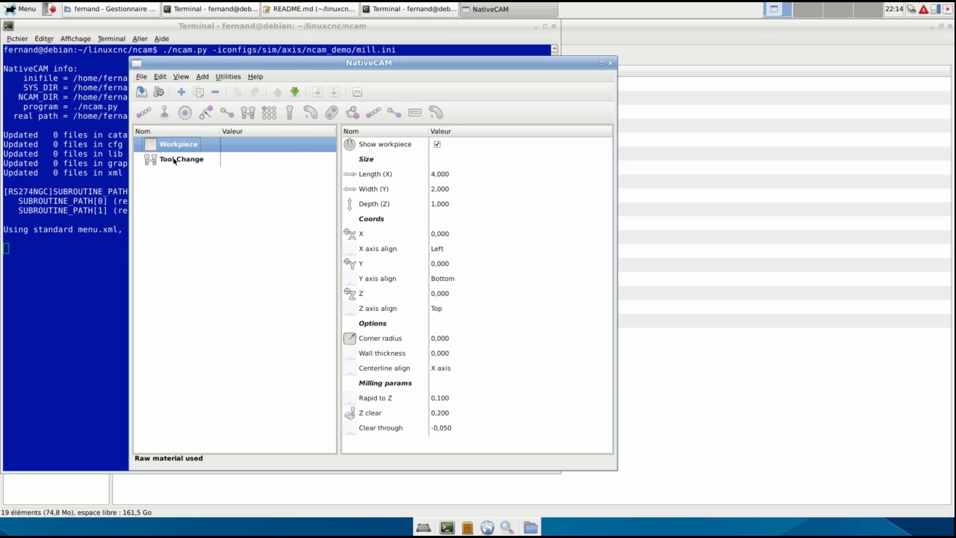
pyautogui.click(142, 76)
pyautogui.click(152, 101)
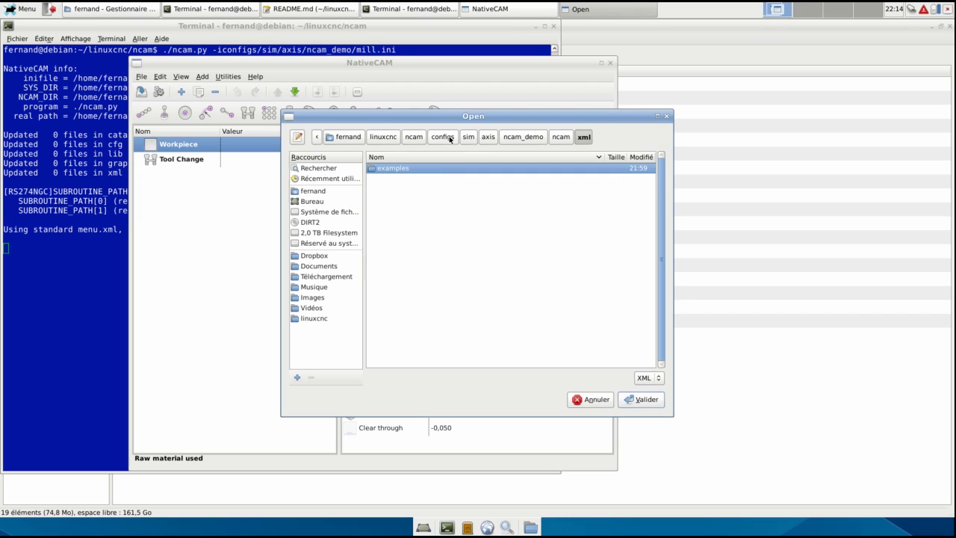
pyautogui.click(562, 137)
pyautogui.doubleClick(385, 169)
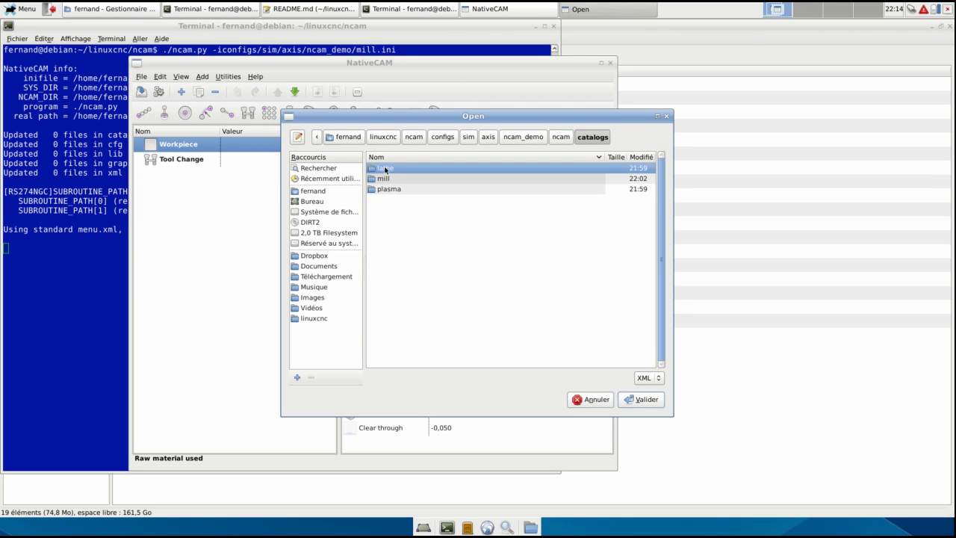
pyautogui.doubleClick(380, 179)
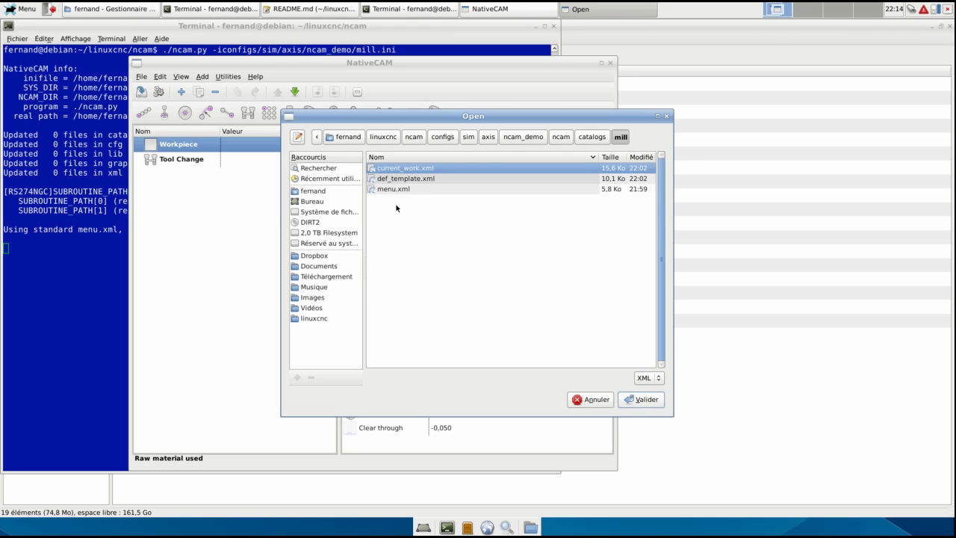
pyautogui.doubleClick(417, 169)
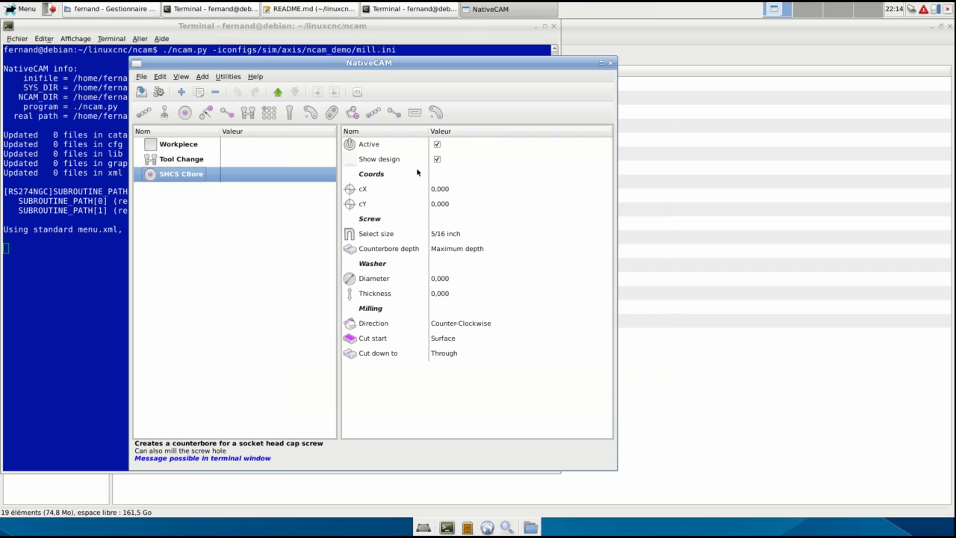
pyautogui.click(141, 76)
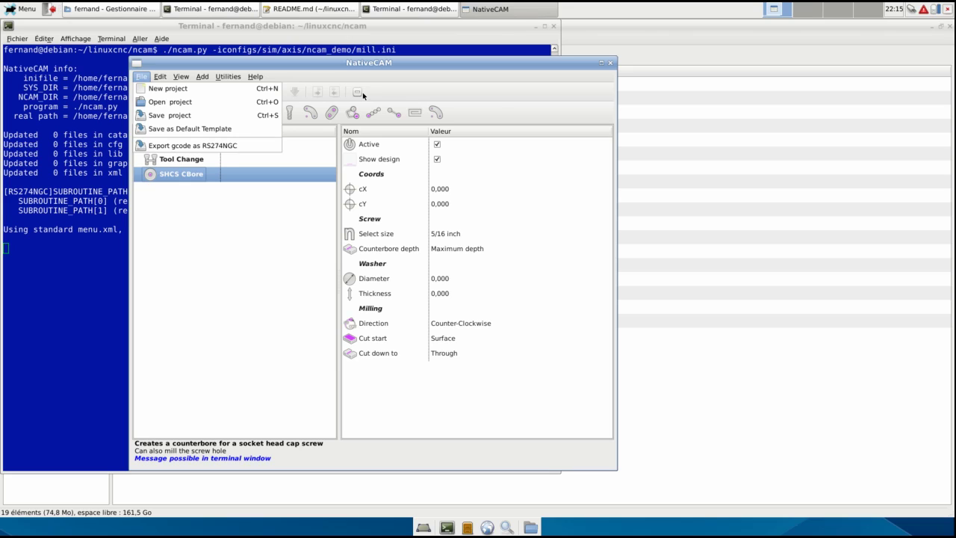
pyautogui.click(396, 69)
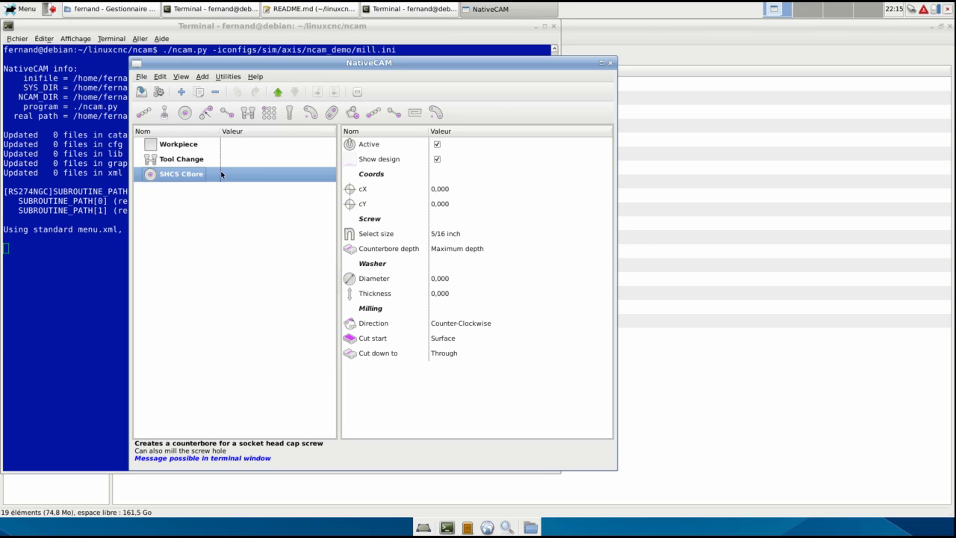
pyautogui.click(142, 77)
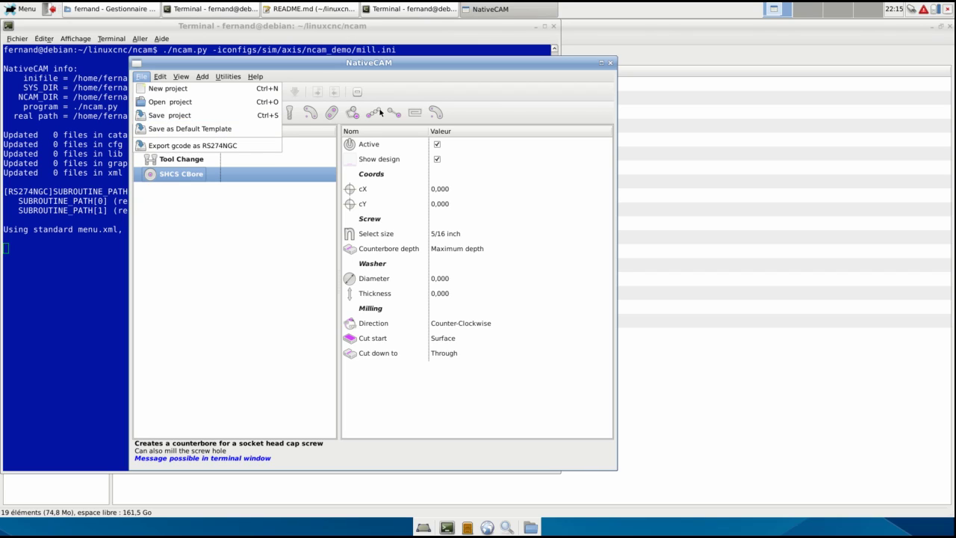
pyautogui.click(337, 91)
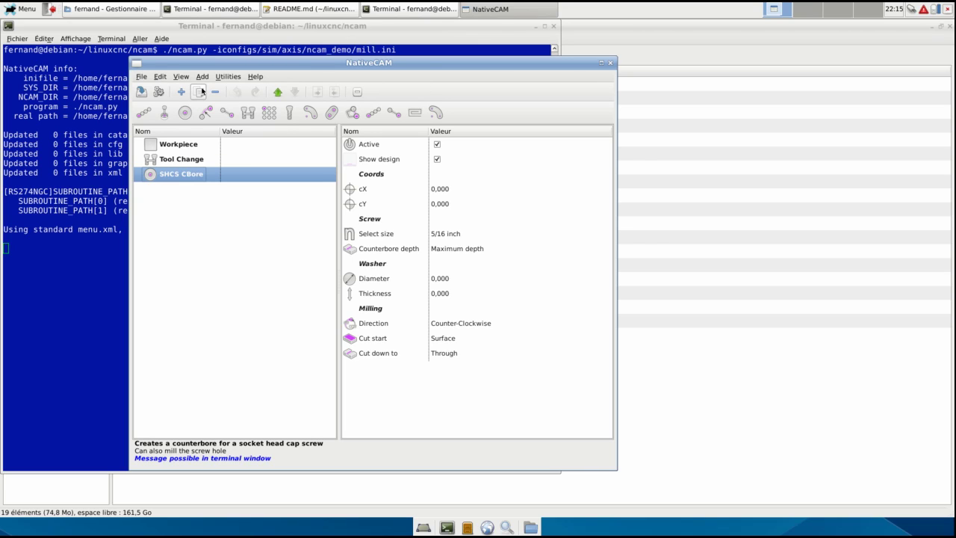
# Step: Drop open the Edit menu, close it, and reopen it to review the subroutine editing commands
pyautogui.click(161, 77)
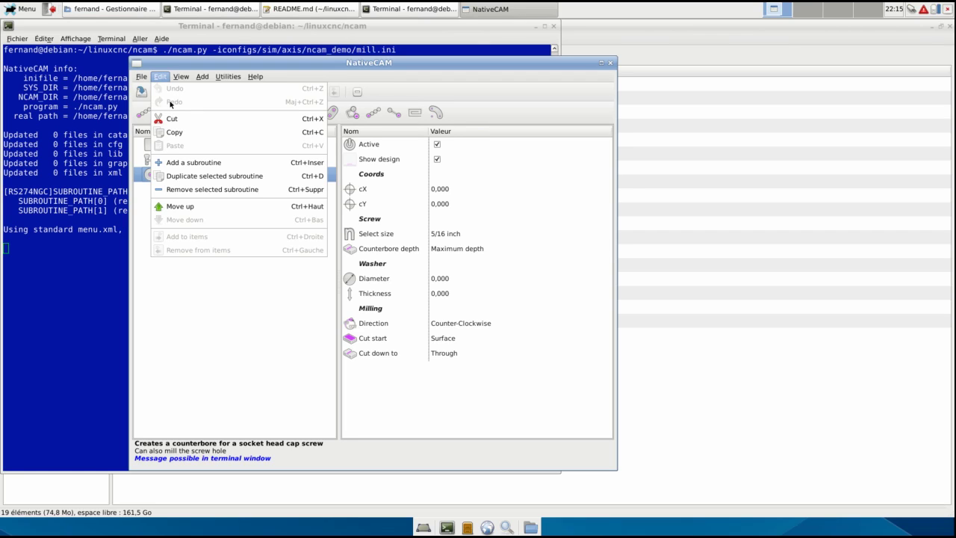
pyautogui.click(401, 77)
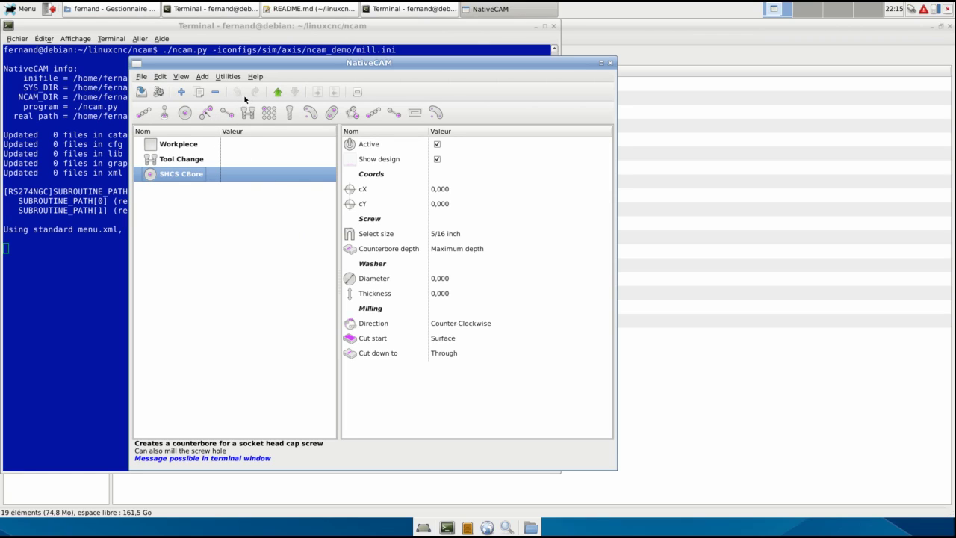
pyautogui.click(162, 78)
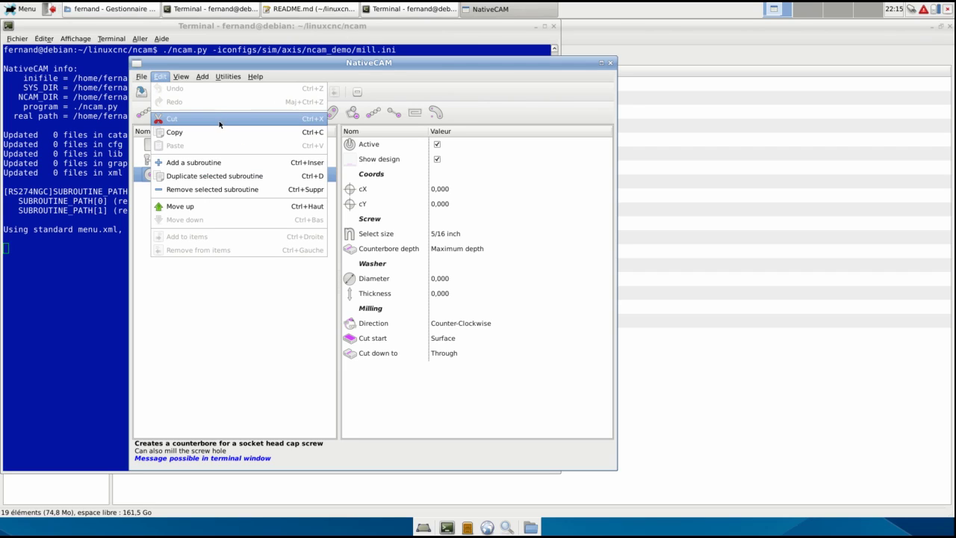
pyautogui.click(209, 164)
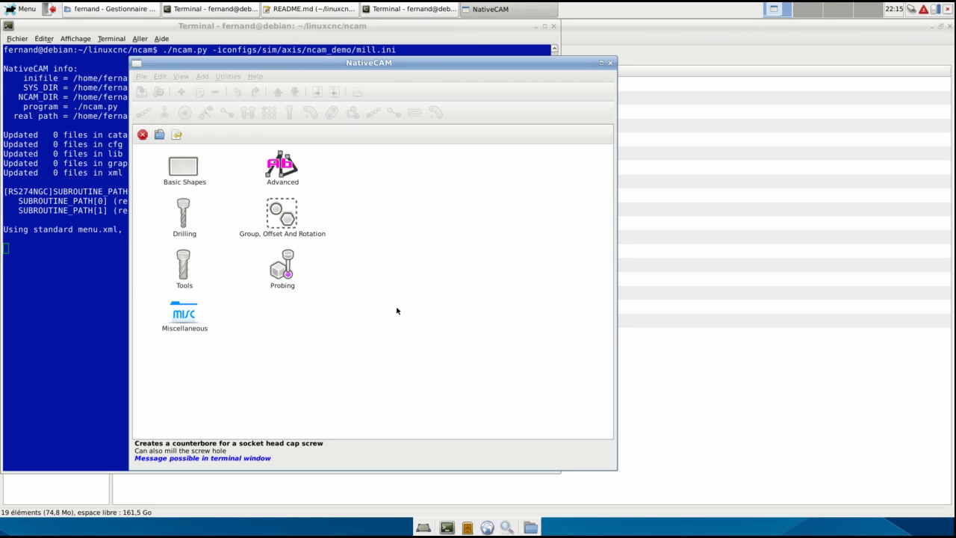
pyautogui.click(179, 175)
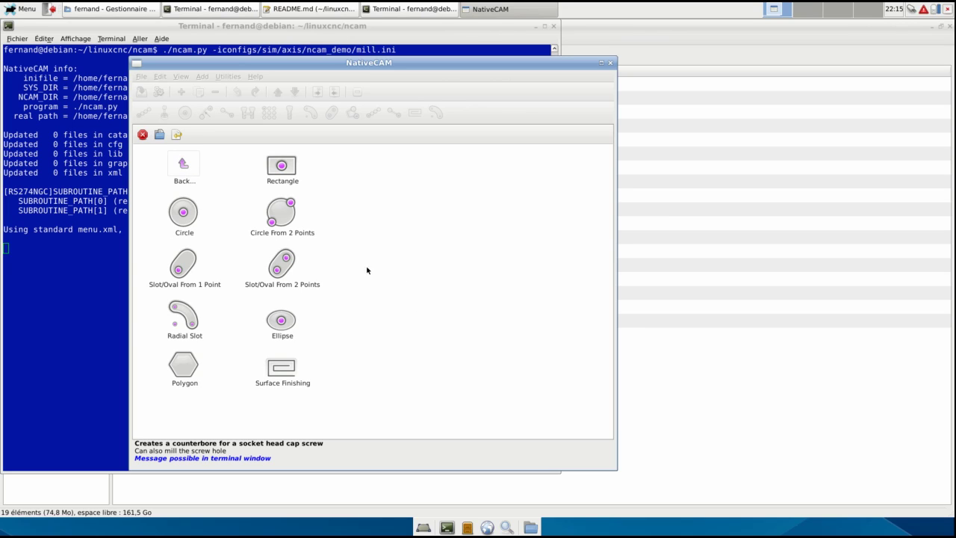
pyautogui.click(142, 134)
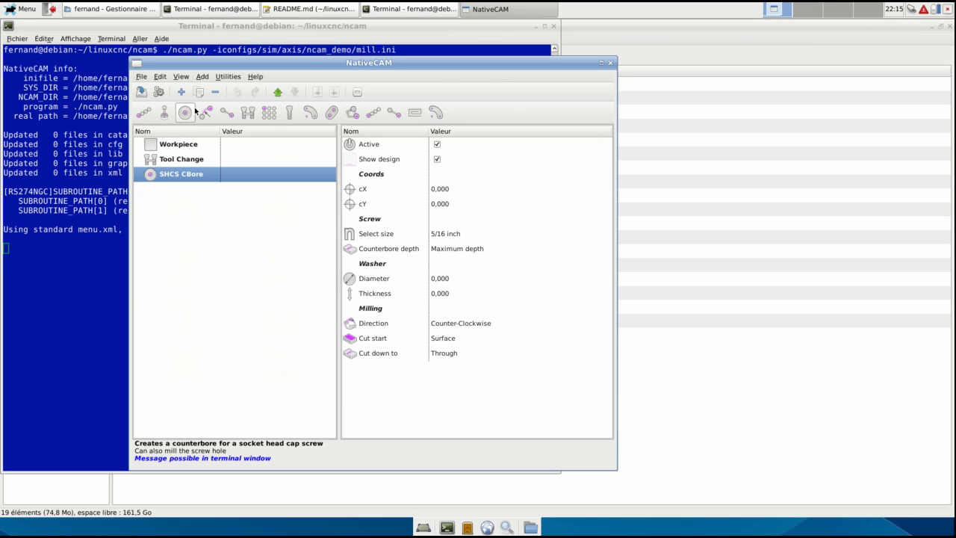
pyautogui.click(202, 77)
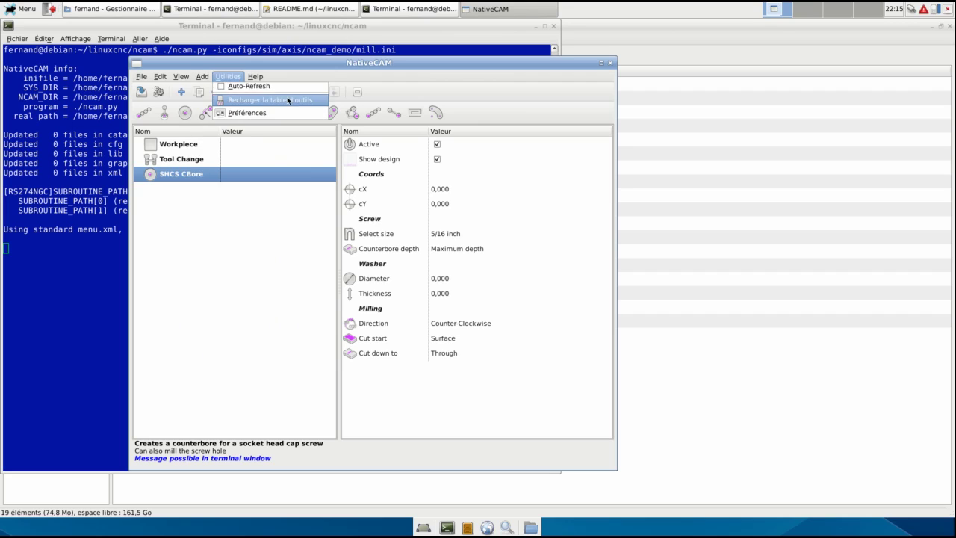
pyautogui.moveTo(202, 77)
pyautogui.moveTo(206, 94)
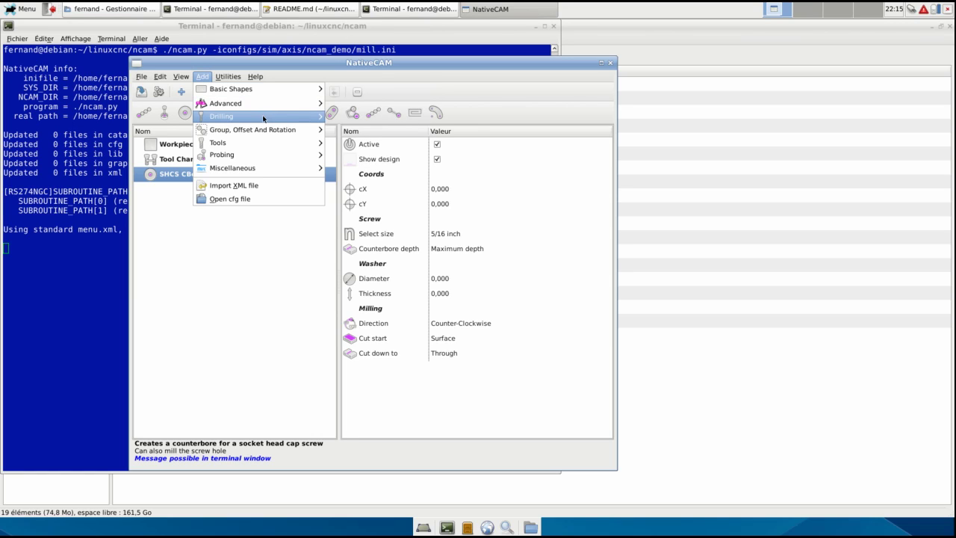
pyautogui.moveTo(268, 114)
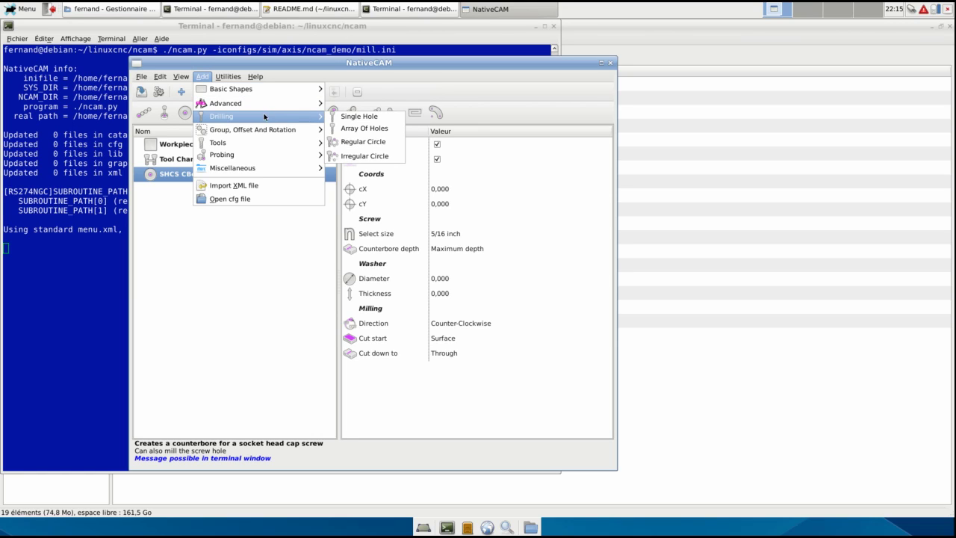
pyautogui.press('Escape')
pyautogui.press('Escape')
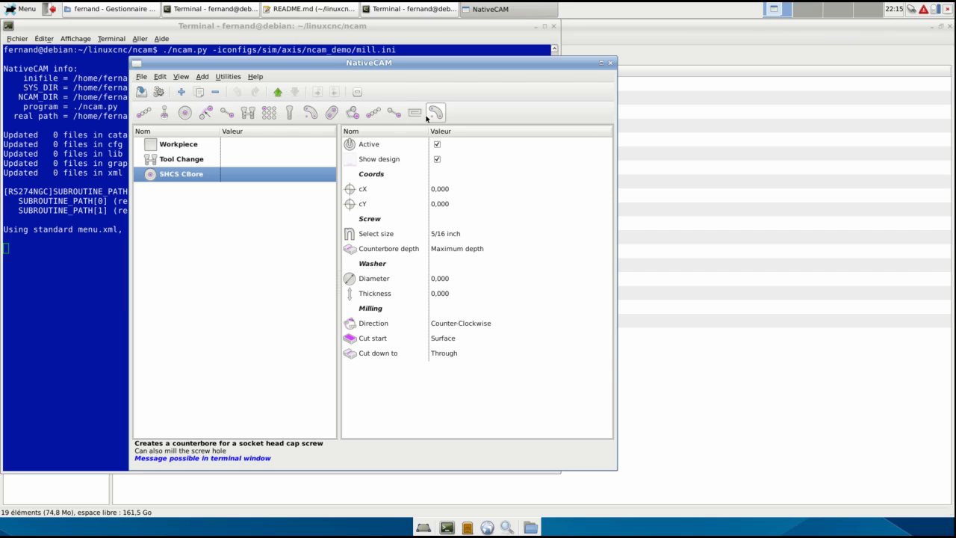
# Step: Move Tool Change down one row below SHCS CBore, then select SHCS CBore
pyautogui.click(164, 77)
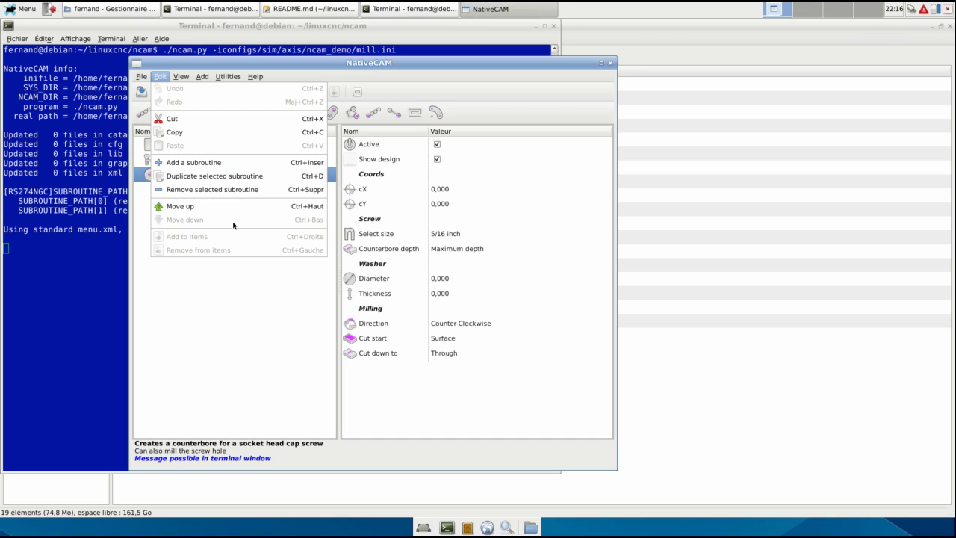
pyautogui.click(195, 331)
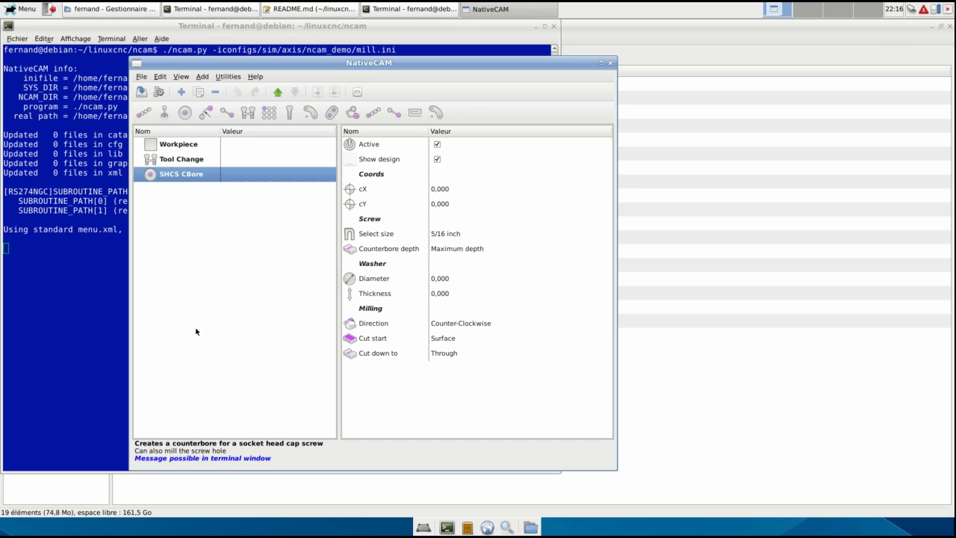
pyautogui.click(188, 154)
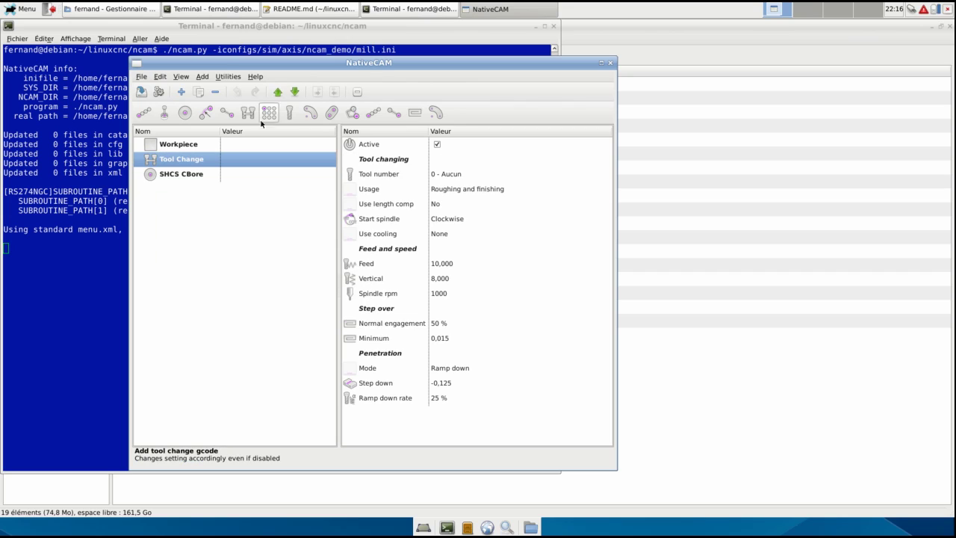
pyautogui.click(294, 92)
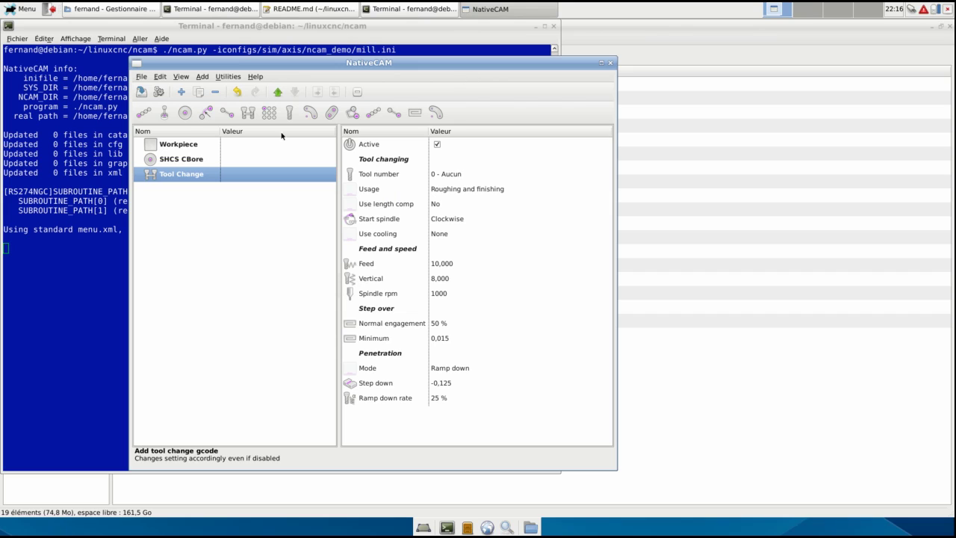
pyautogui.click(181, 163)
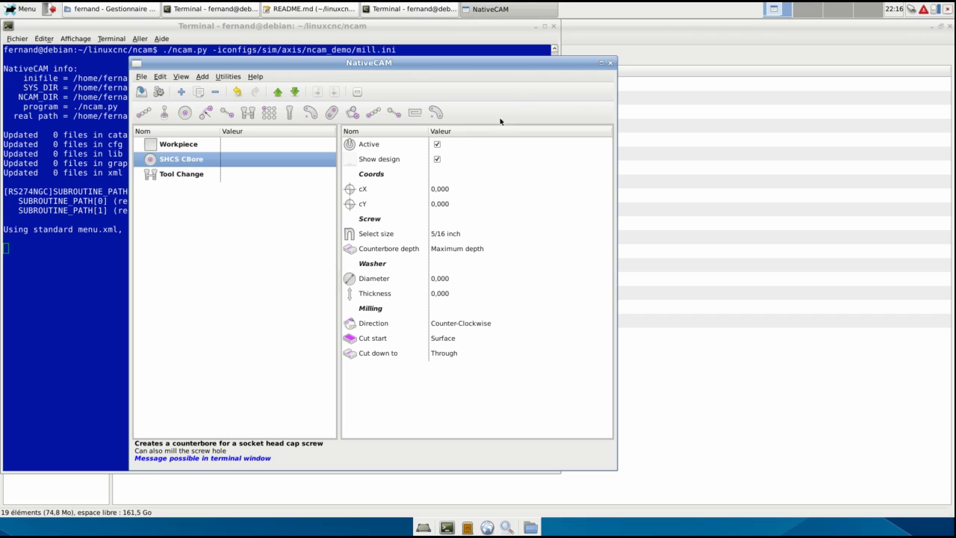
pyautogui.click(295, 91)
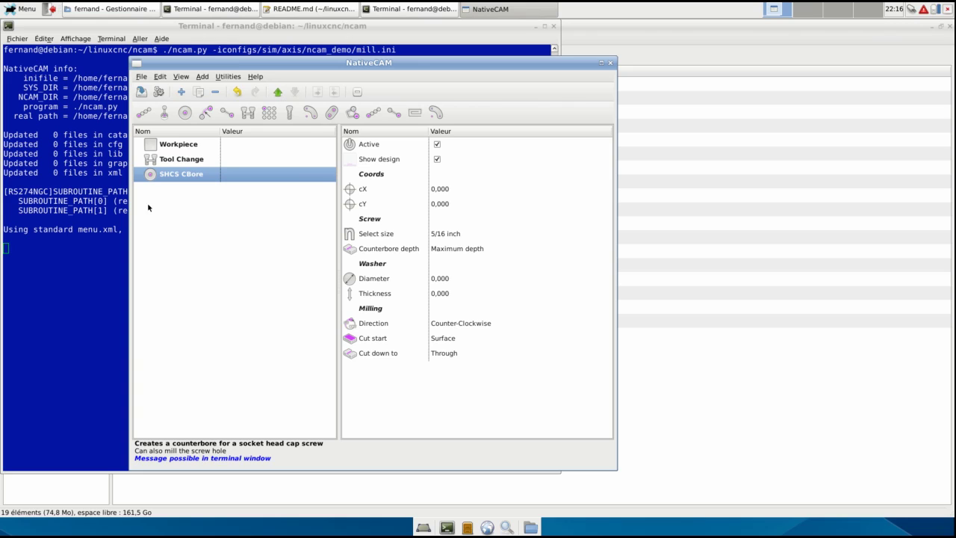
pyautogui.click(160, 77)
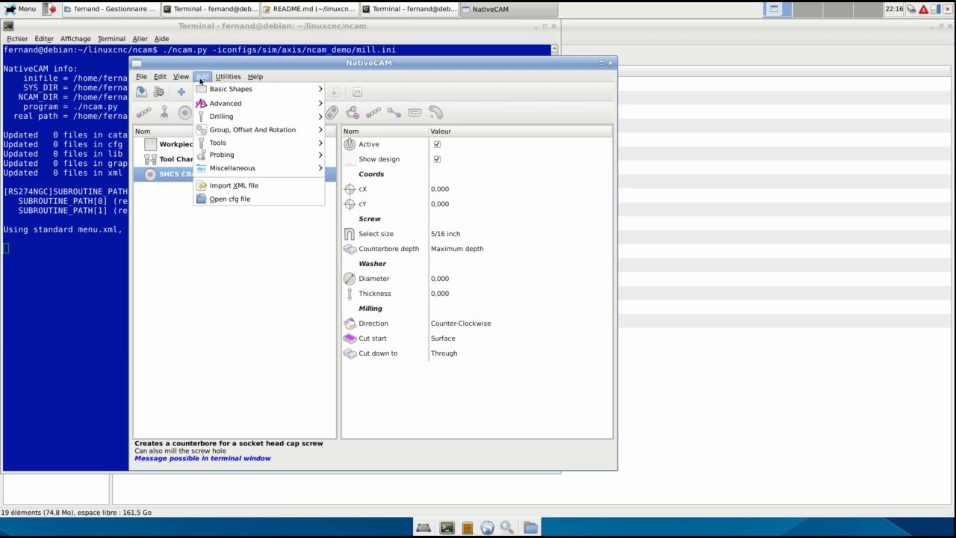
pyautogui.moveTo(223, 156)
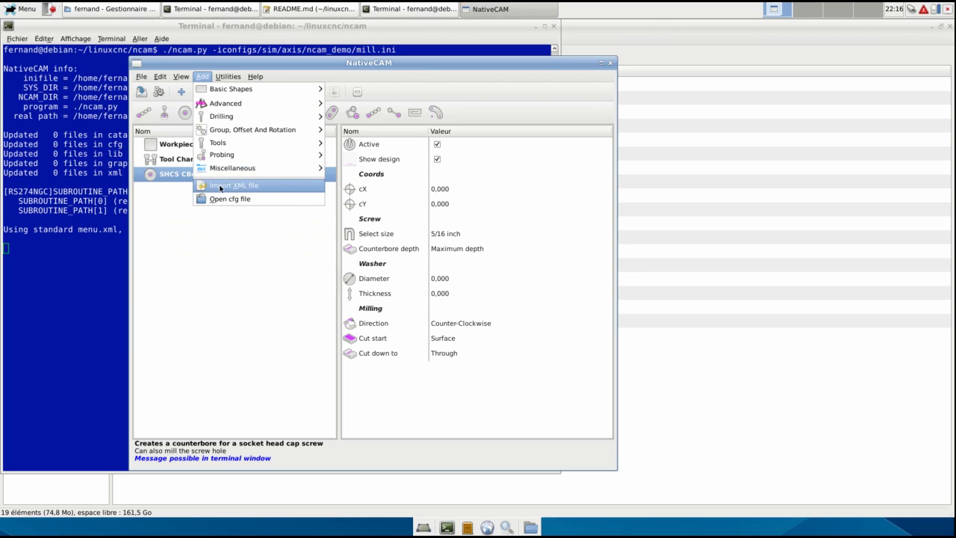
pyautogui.click(222, 186)
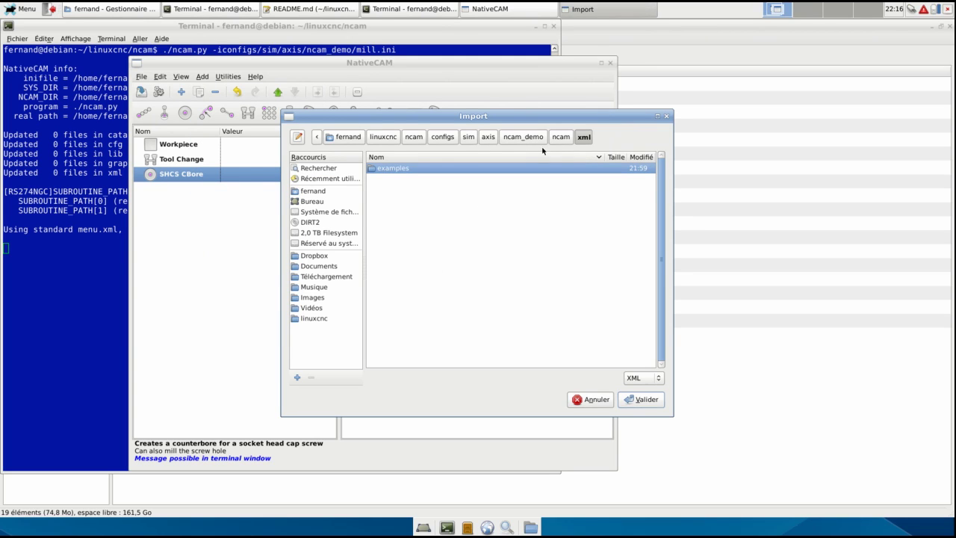
pyautogui.doubleClick(405, 170)
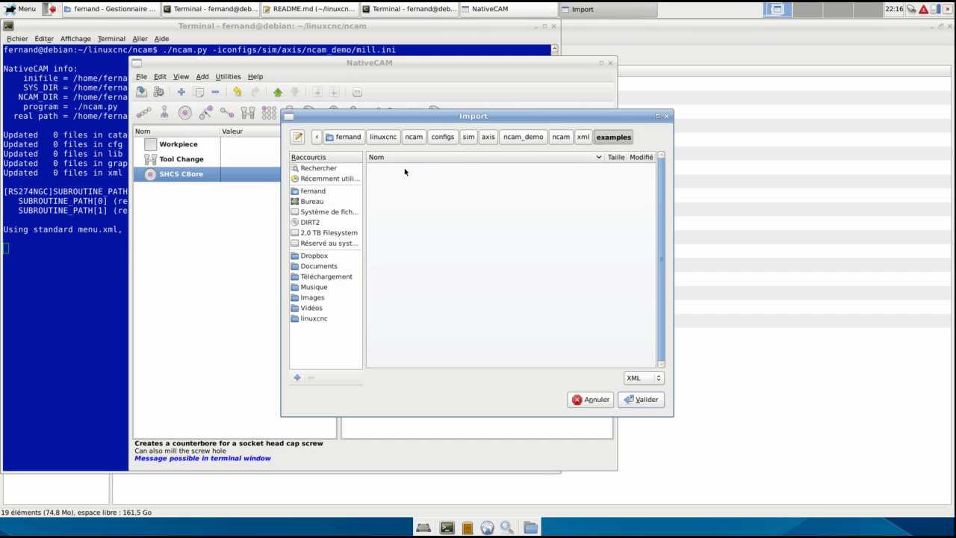
pyautogui.click(583, 136)
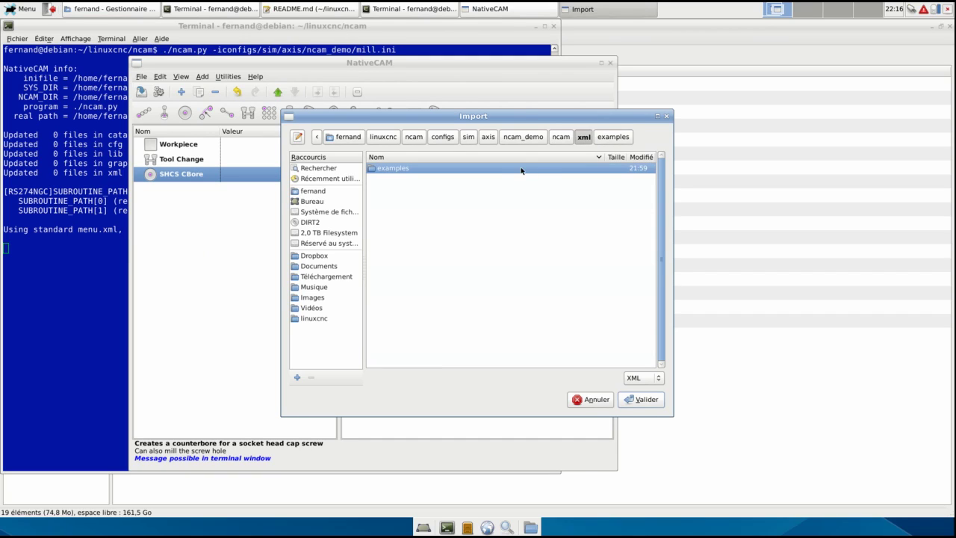
# Step: Cancel the pending import, then add a Group from cfg/mill/group.cfg below SHCS CBore
pyautogui.click(590, 400)
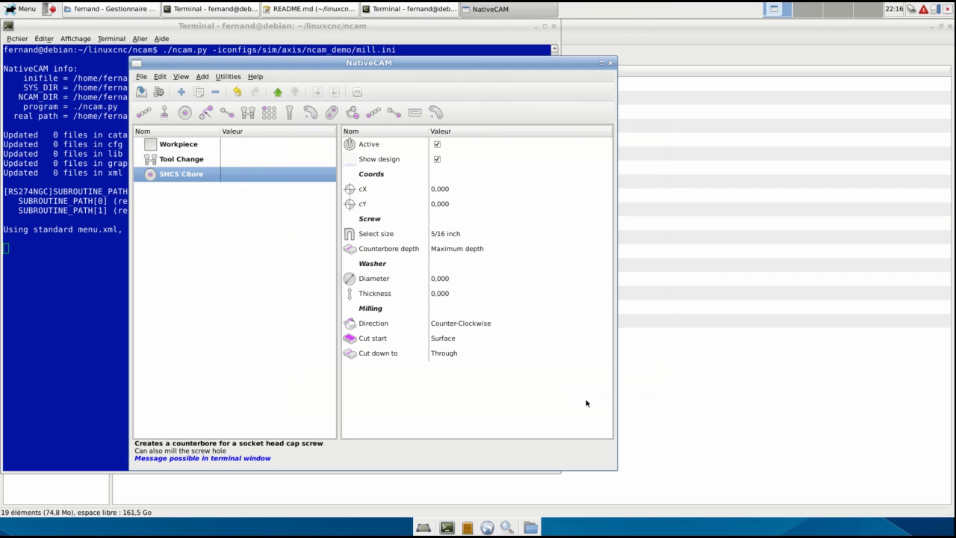
pyautogui.click(203, 77)
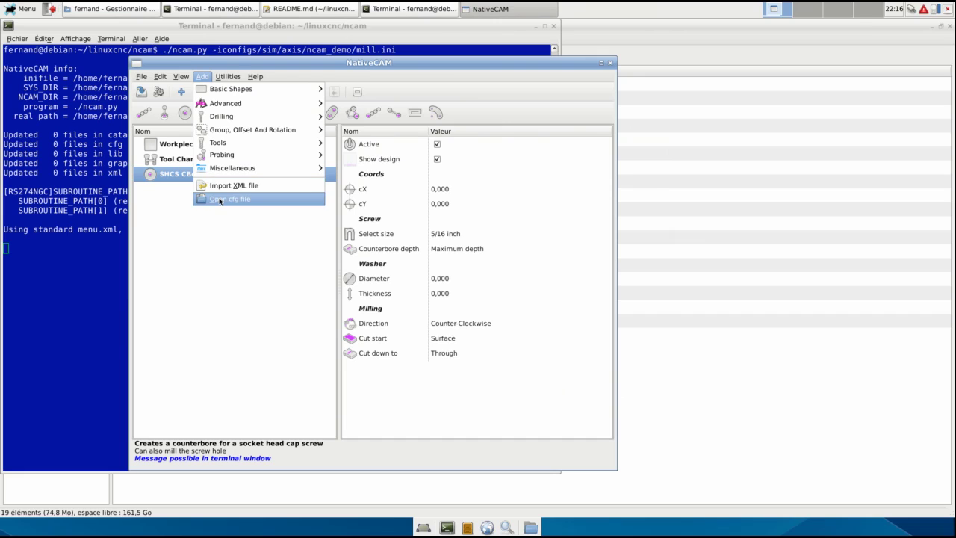
pyautogui.click(220, 199)
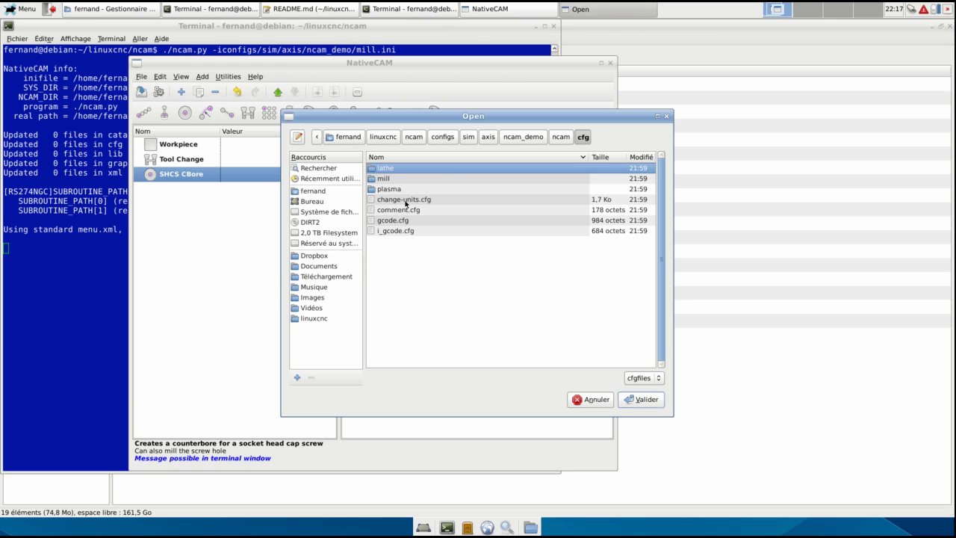
pyautogui.doubleClick(385, 179)
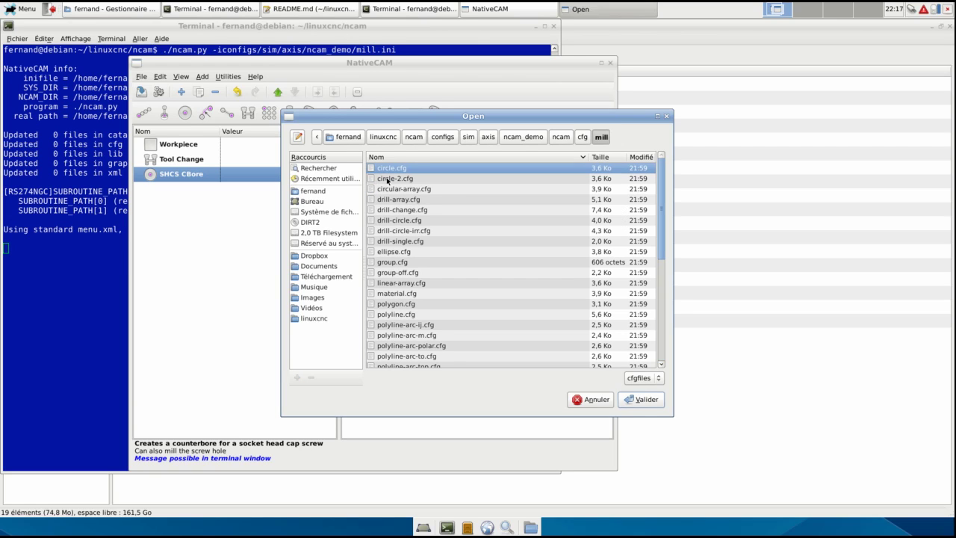
pyautogui.click(406, 265)
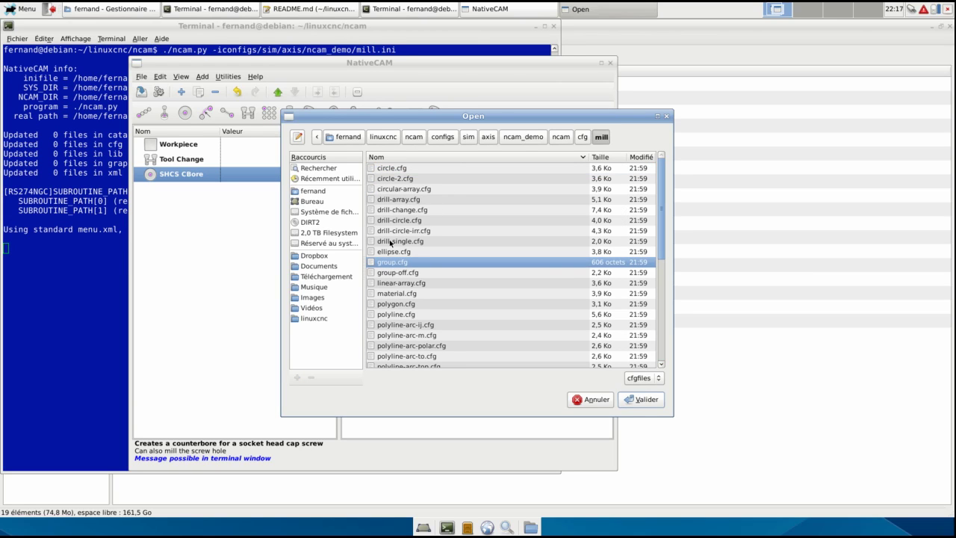
pyautogui.doubleClick(376, 262)
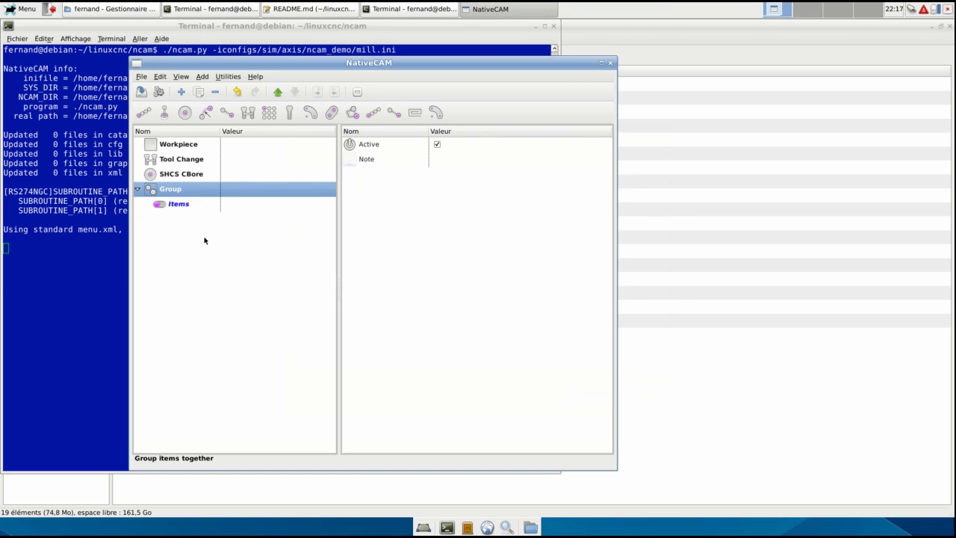
pyautogui.click(202, 77)
pyautogui.moveTo(267, 130)
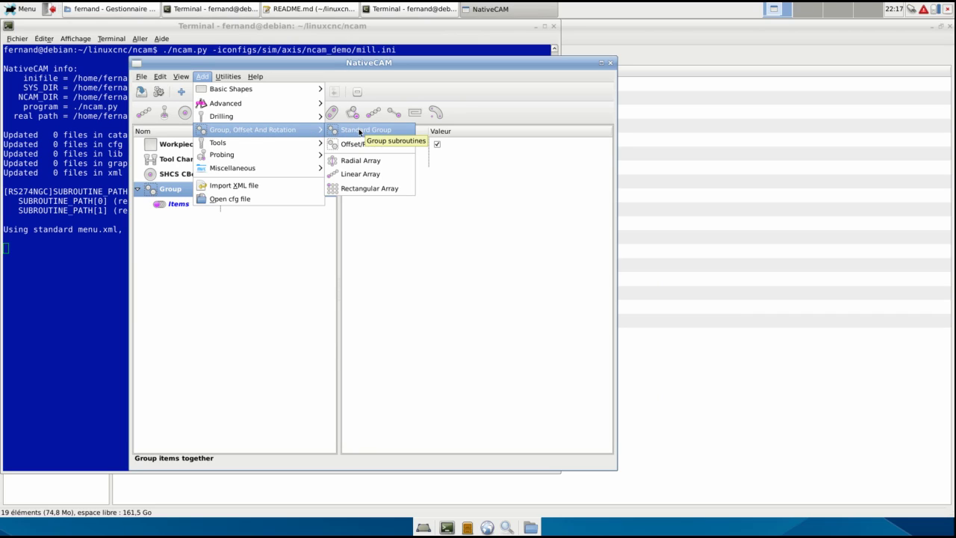
pyautogui.click(195, 251)
pyautogui.click(223, 76)
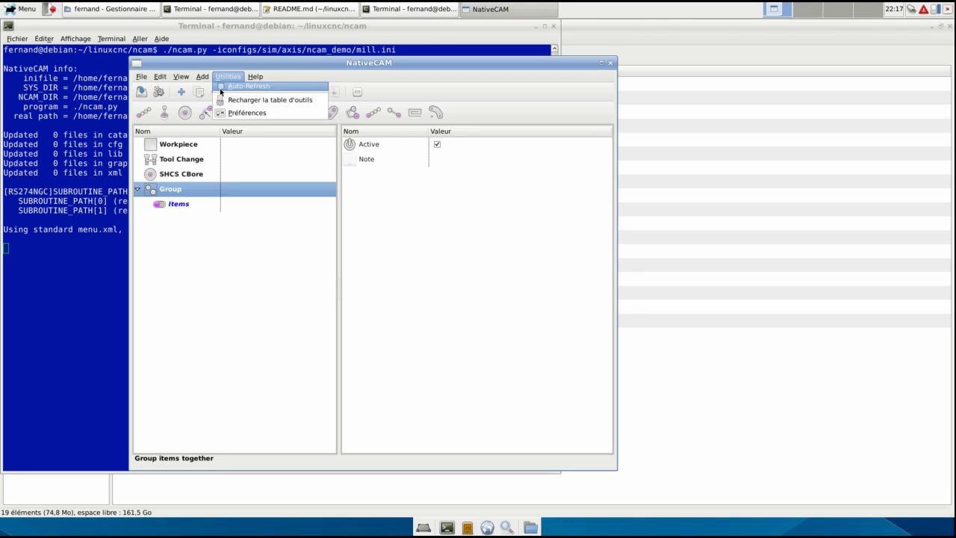
pyautogui.moveTo(256, 76)
pyautogui.click(299, 60)
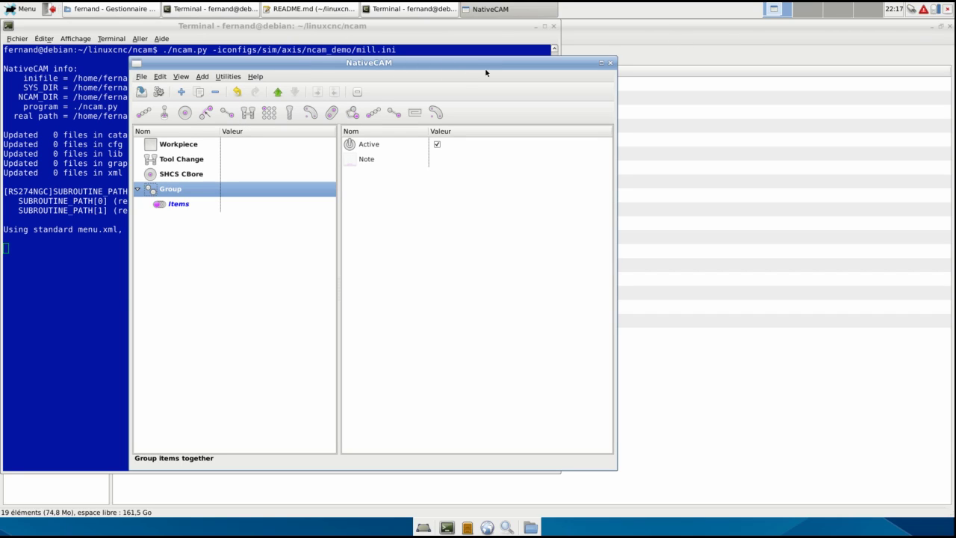
# Step: Attempt a Build, dismiss the LinuxCNC-not-running warning, and reload the tool table
pyautogui.click(158, 92)
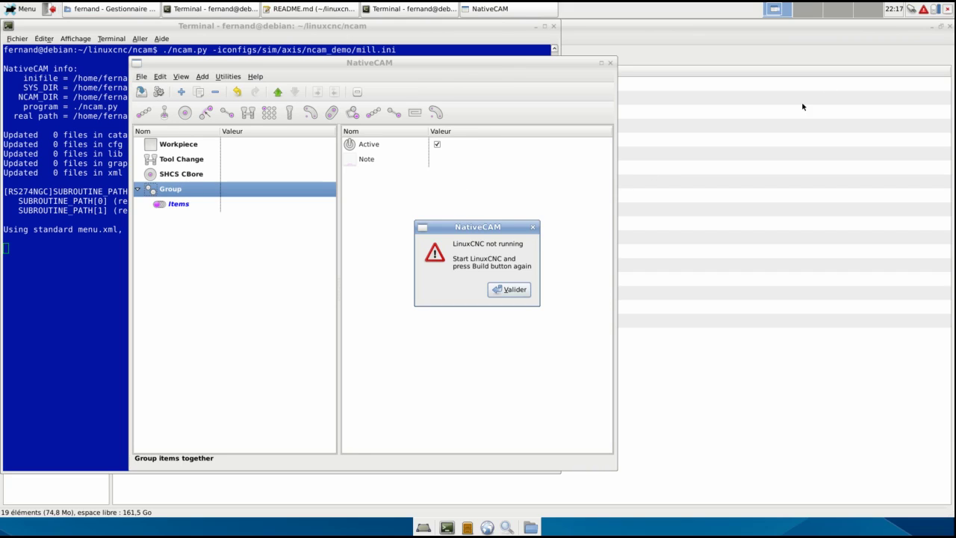
pyautogui.click(507, 288)
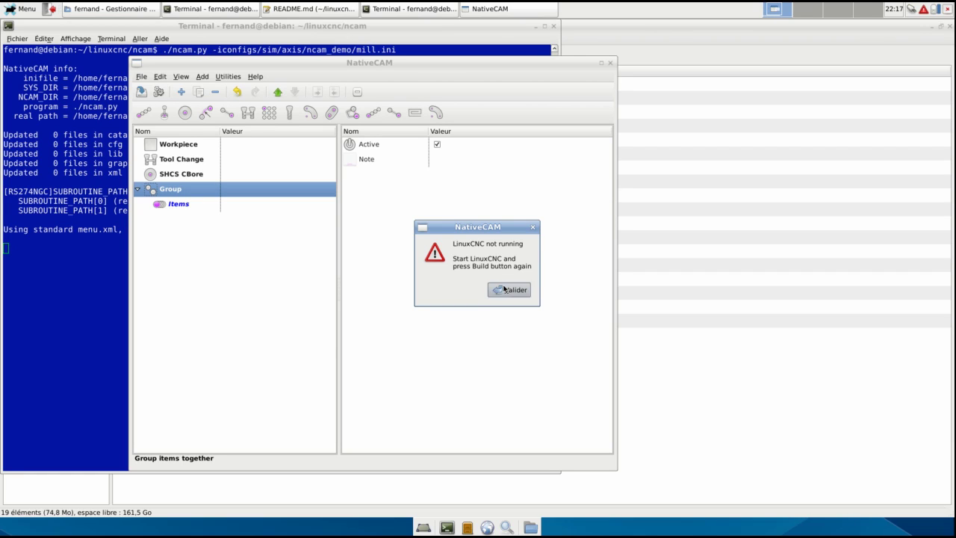
pyautogui.click(226, 77)
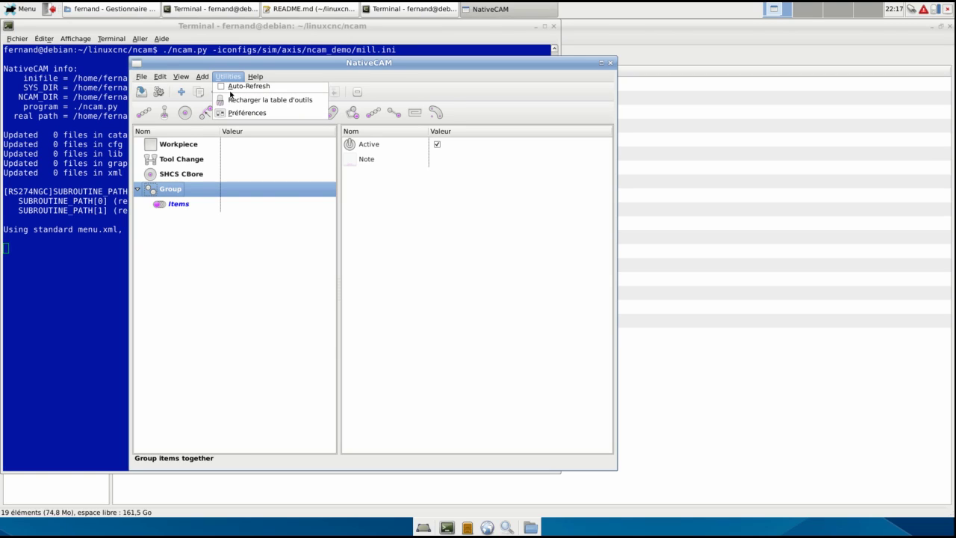
pyautogui.click(243, 104)
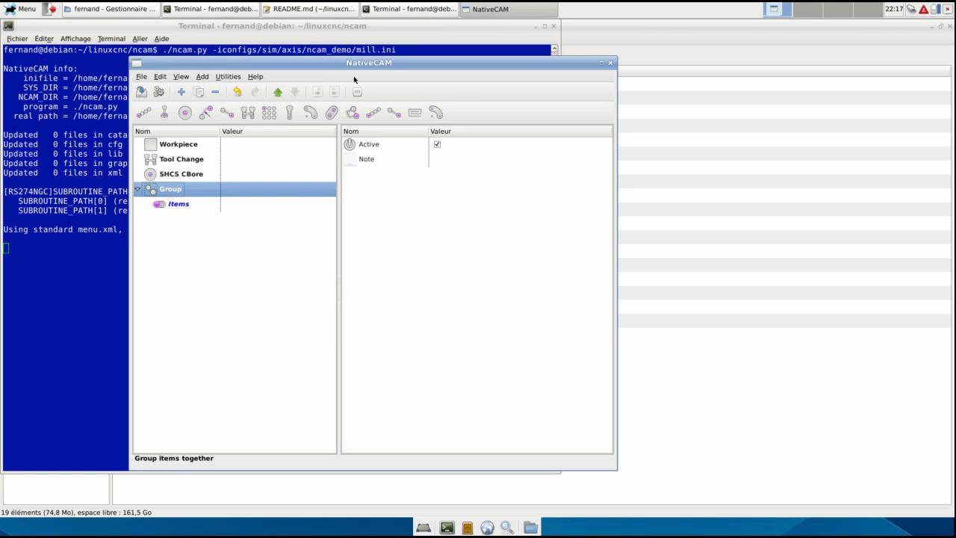
pyautogui.click(228, 76)
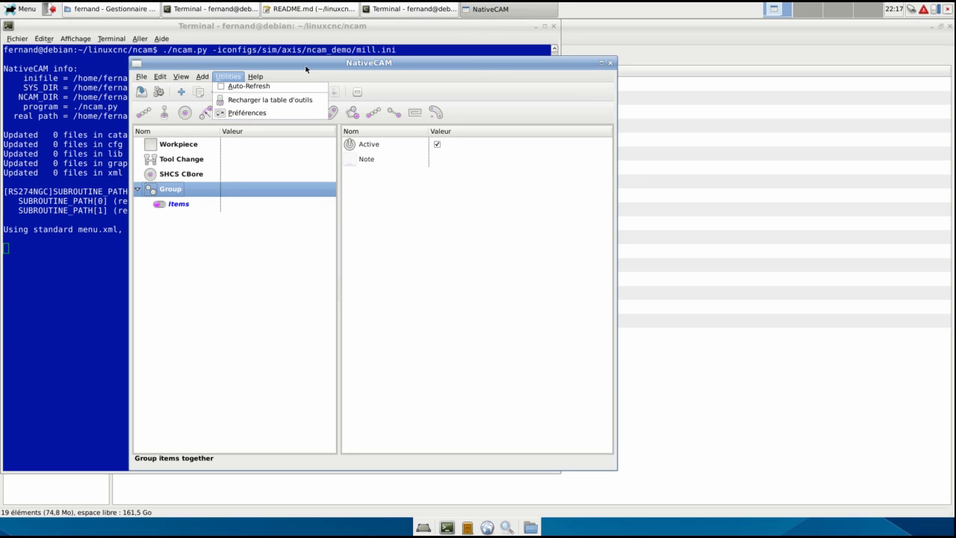
# Step: Check the General preferences without saving, then open the NativeCAM for LinuxCNC YouTube channel
pyautogui.click(240, 112)
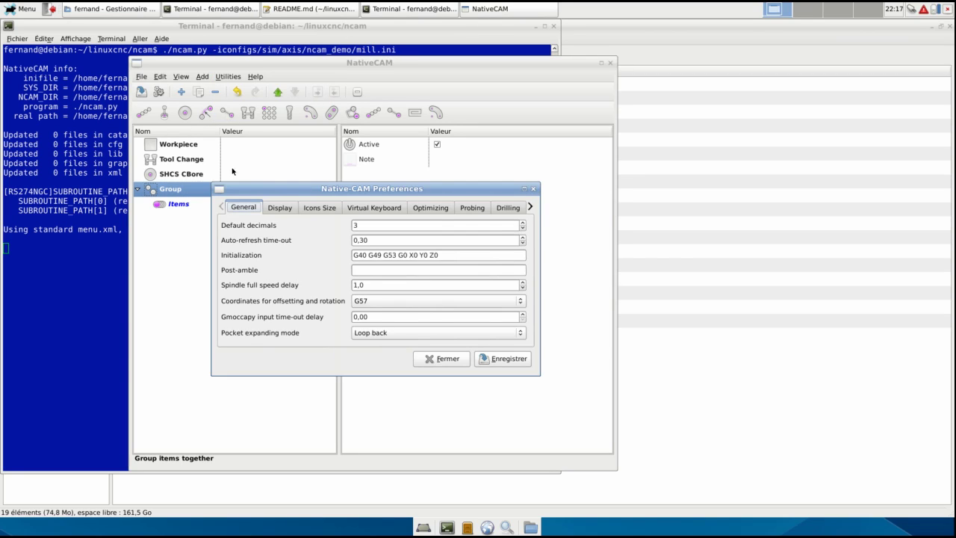
pyautogui.click(533, 189)
pyautogui.click(256, 78)
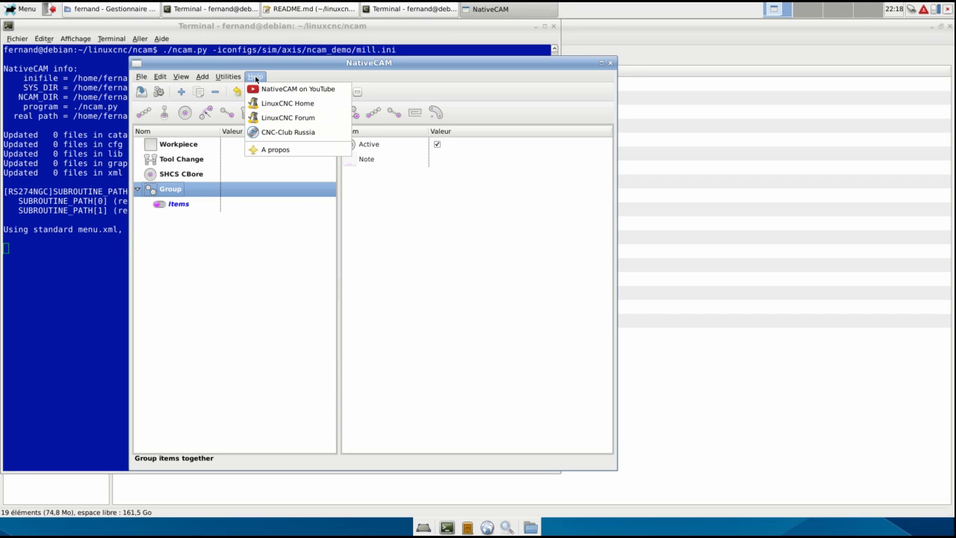
pyautogui.click(298, 91)
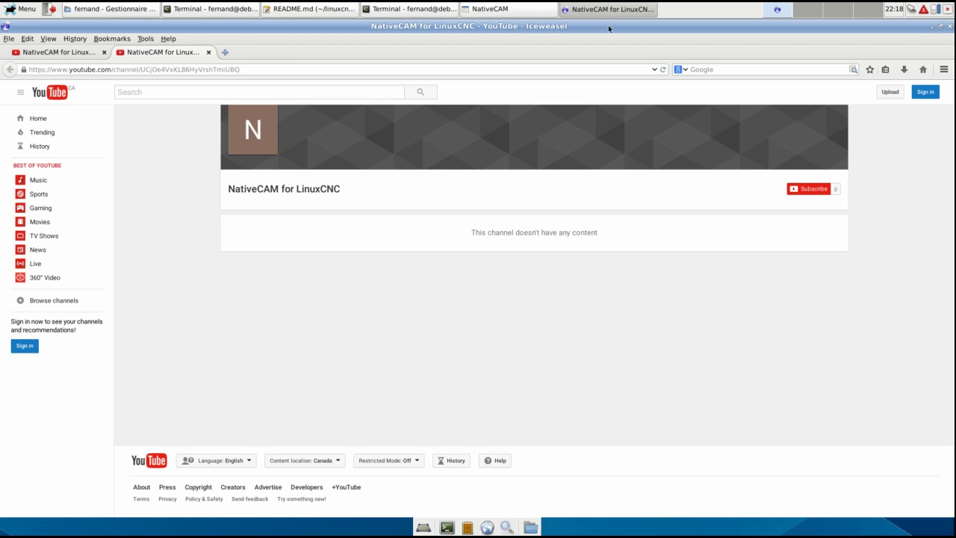
pyautogui.click(489, 11)
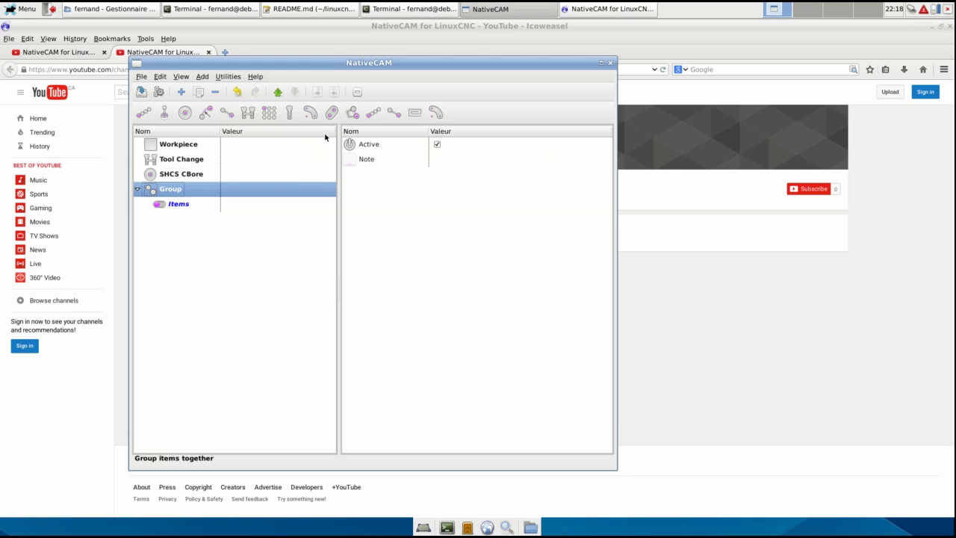
pyautogui.click(256, 77)
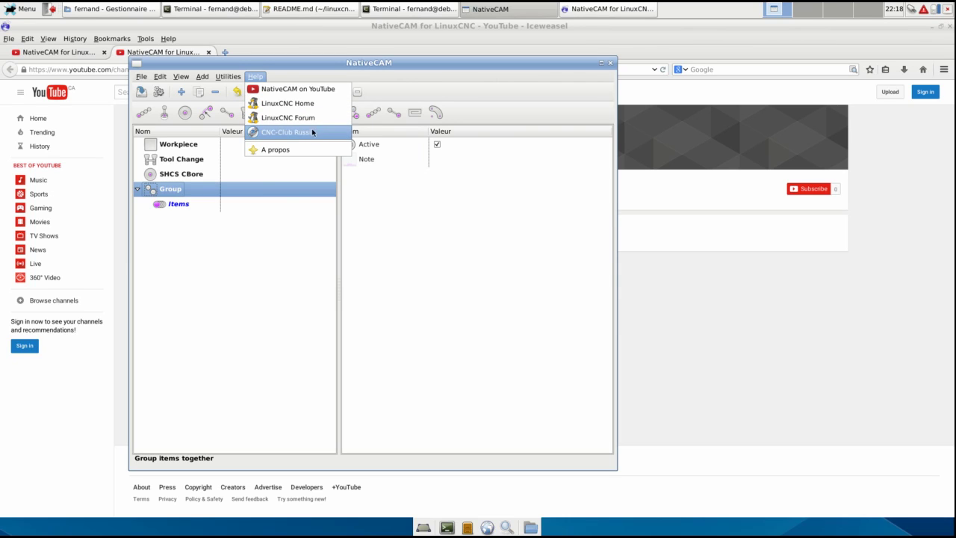
pyautogui.click(233, 276)
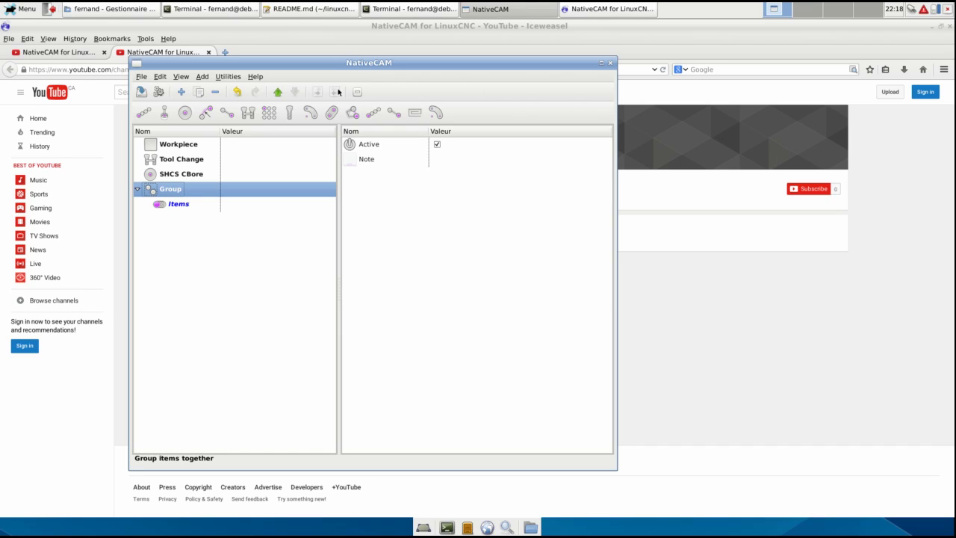